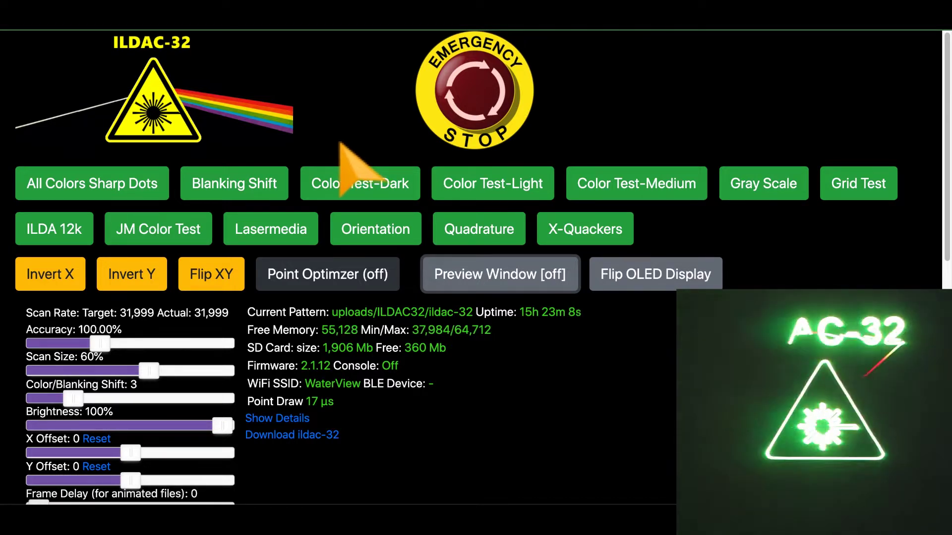
Project the All Colors Sharp Dots, Blanking Shift, Color Test-Dark, Color Test-Light, Color Test-Medium, Gray Scale and Grid Test patterns in turn.
{"action": "left_click", "coordinate": [119, 191]}
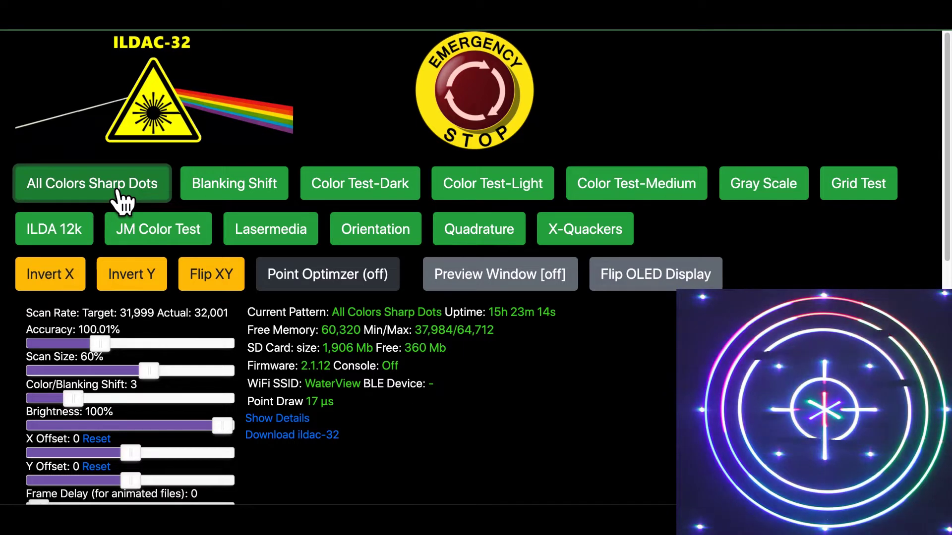
{"action": "left_click", "coordinate": [268, 198]}
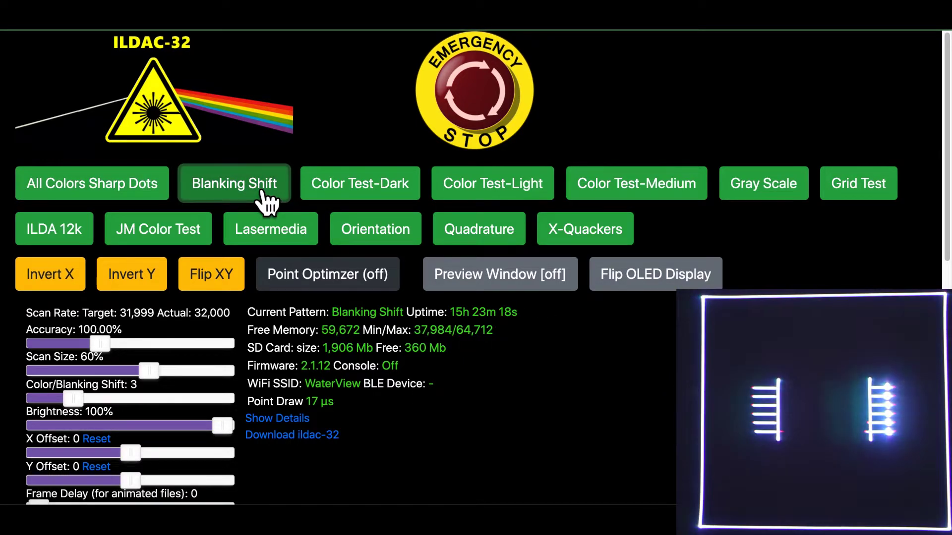
{"action": "left_click", "coordinate": [395, 191]}
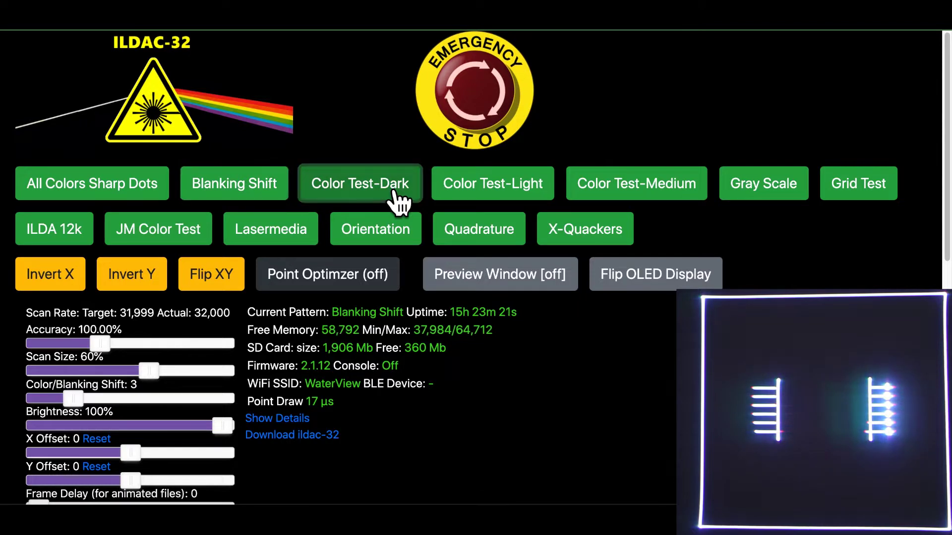
{"action": "left_click", "coordinate": [531, 197]}
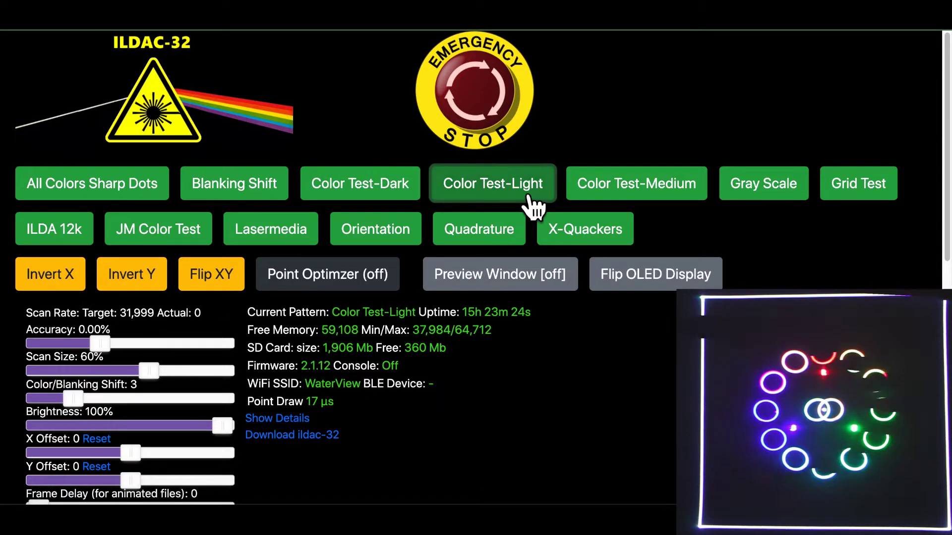
{"action": "left_click", "coordinate": [671, 200]}
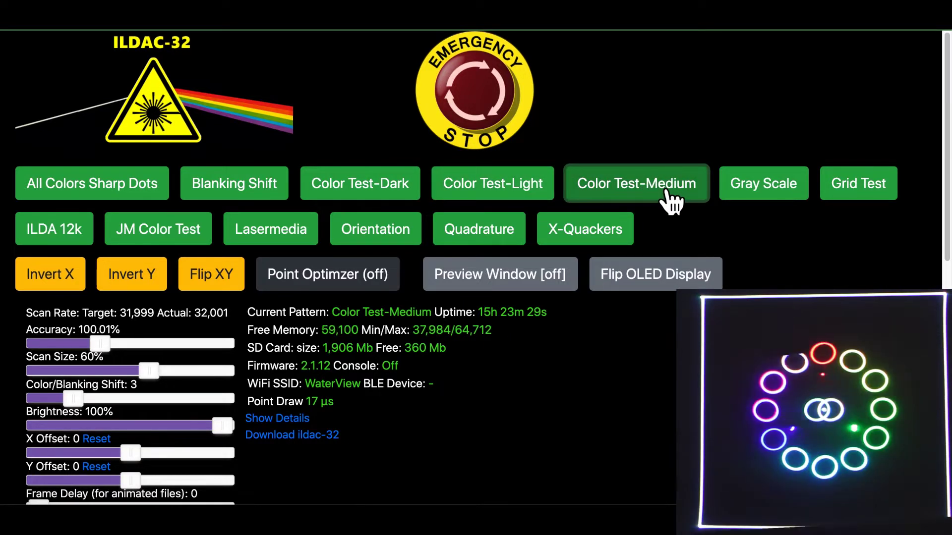
{"action": "left_click", "coordinate": [750, 193]}
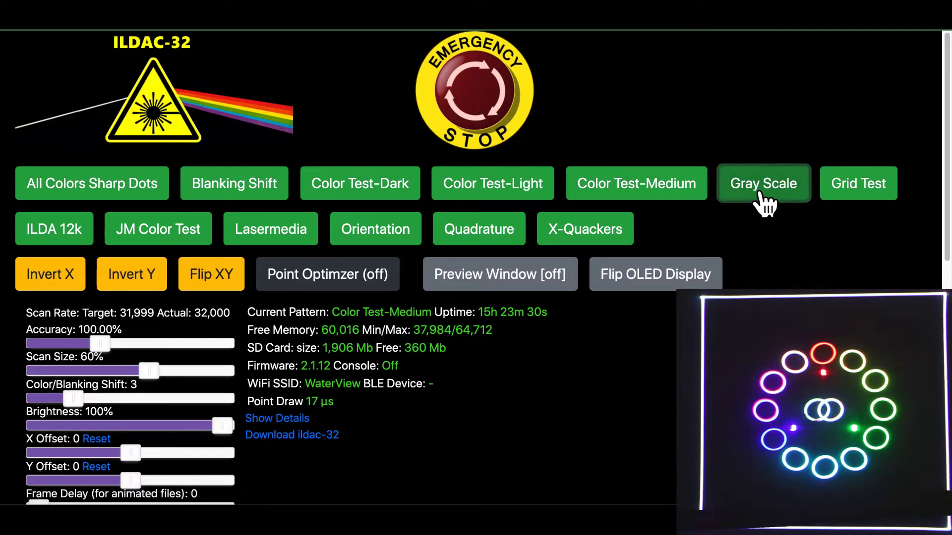
{"action": "left_click", "coordinate": [879, 199]}
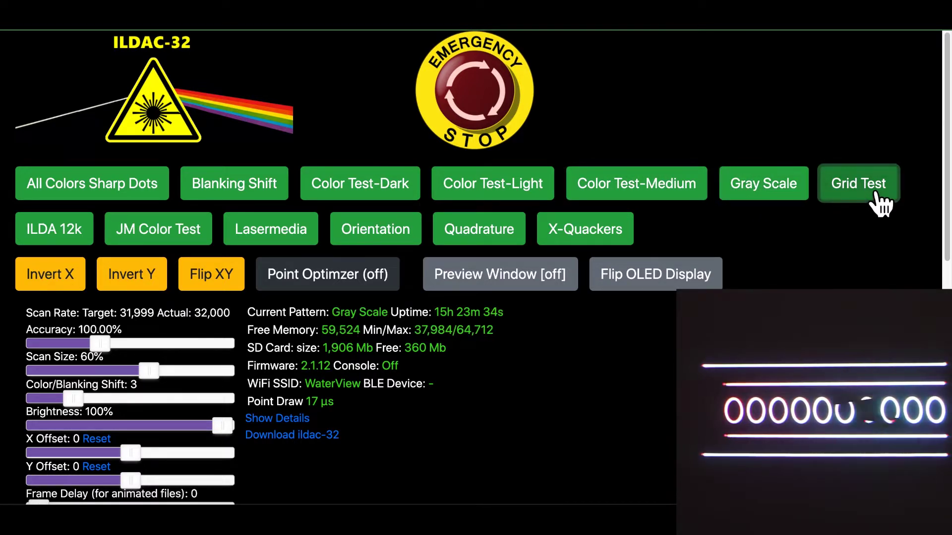
Project the ILDA 12k, JM Color Test, Lasermedia, Orientation and Quadrature patterns in turn, finishing with X-Quackers.
{"action": "left_click", "coordinate": [75, 245]}
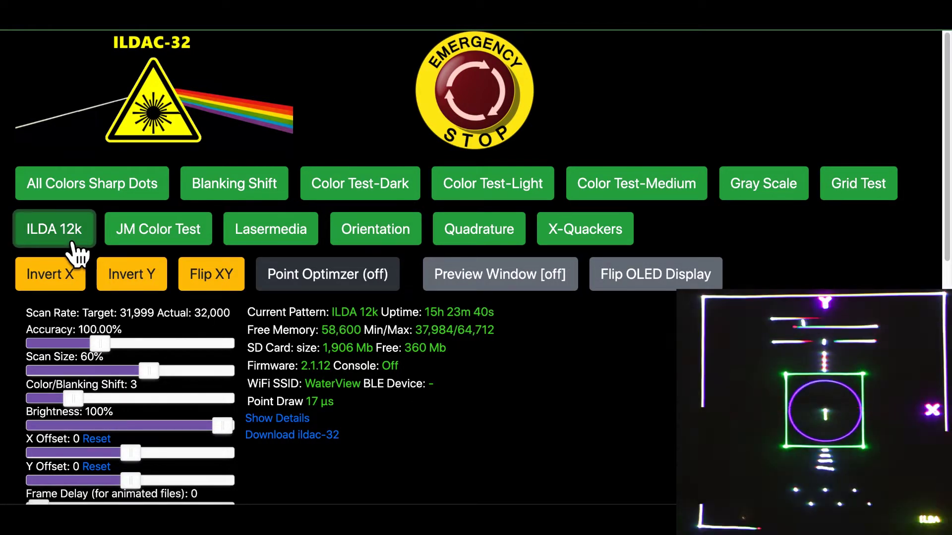
{"action": "left_click", "coordinate": [152, 240]}
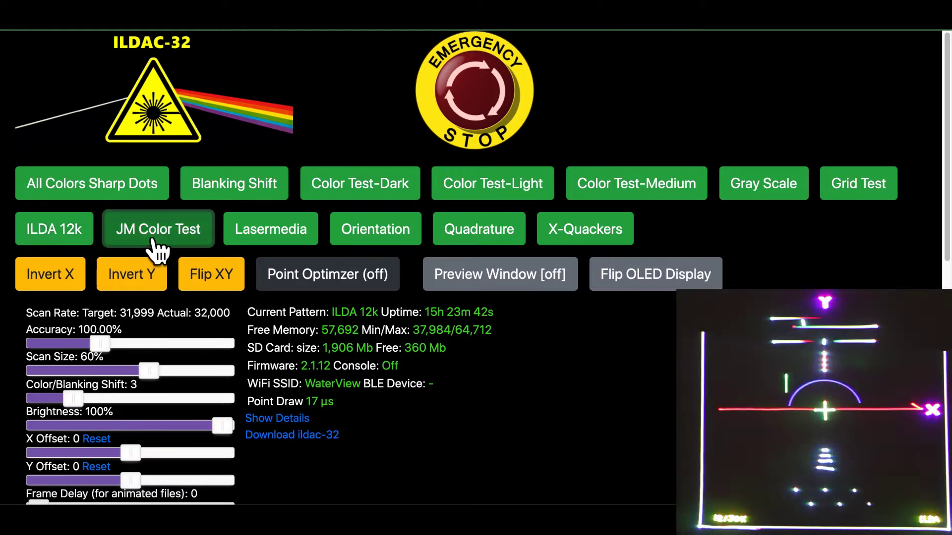
{"action": "left_click", "coordinate": [278, 242]}
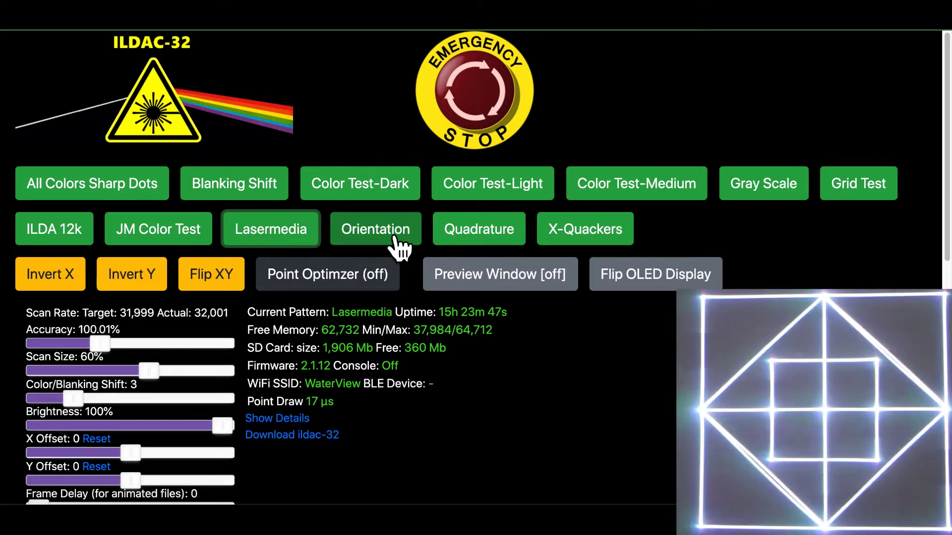
{"action": "left_click", "coordinate": [400, 247]}
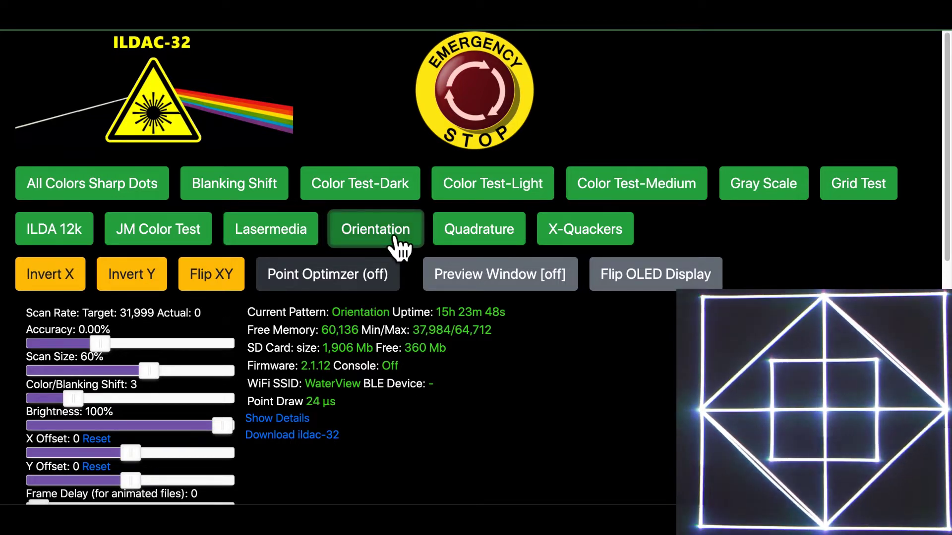
{"action": "left_click", "coordinate": [483, 243]}
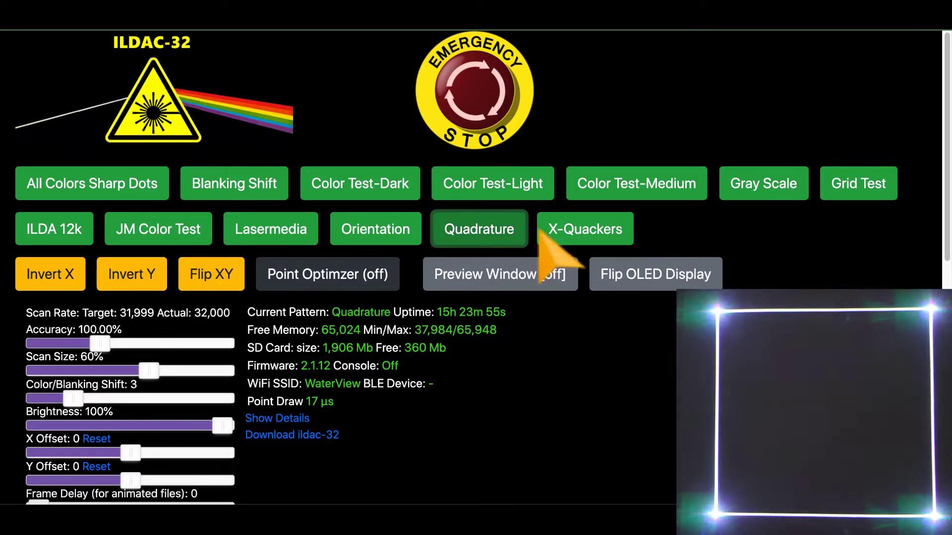
{"action": "left_click", "coordinate": [586, 246]}
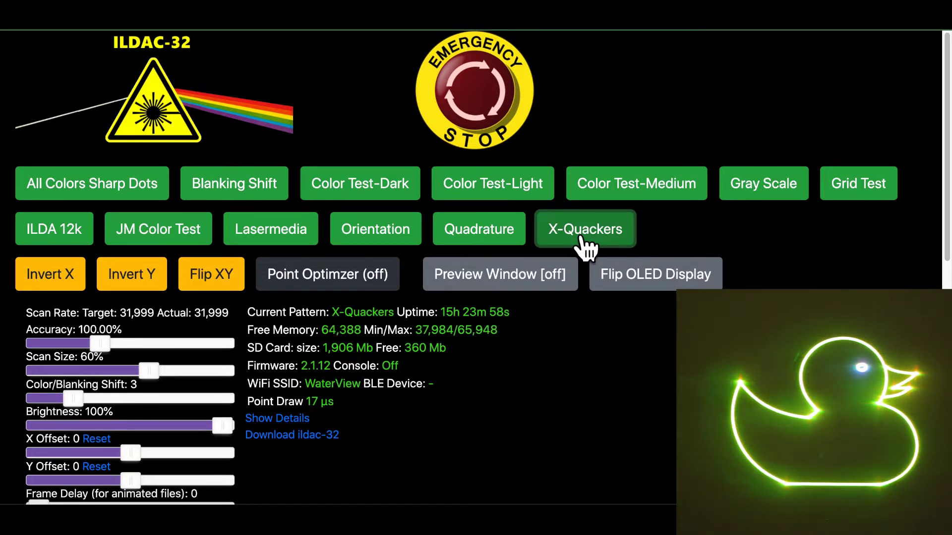
Try the Invert X, Invert Y and Flip XY orientation options on the projected duck, ending in its original upright orientation.
{"action": "left_click", "coordinate": [70, 288]}
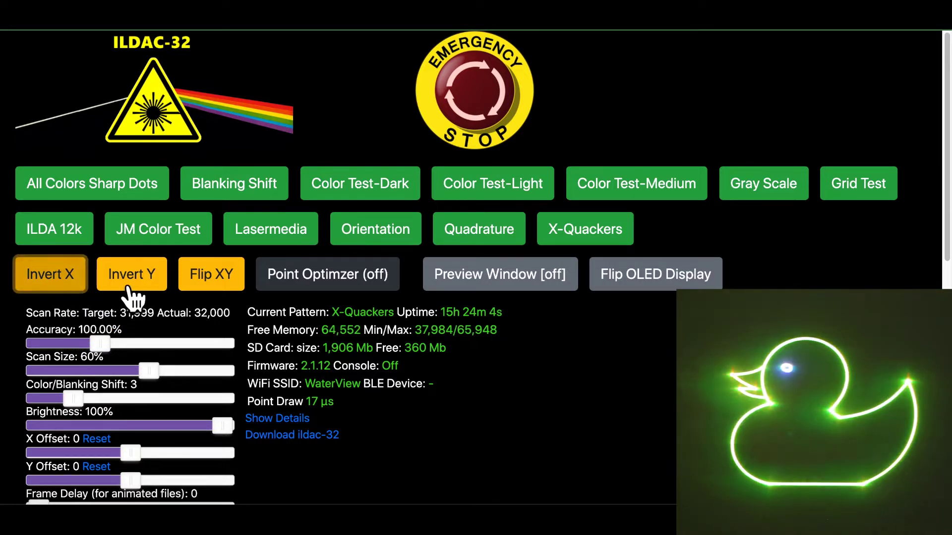
{"action": "left_click", "coordinate": [144, 289]}
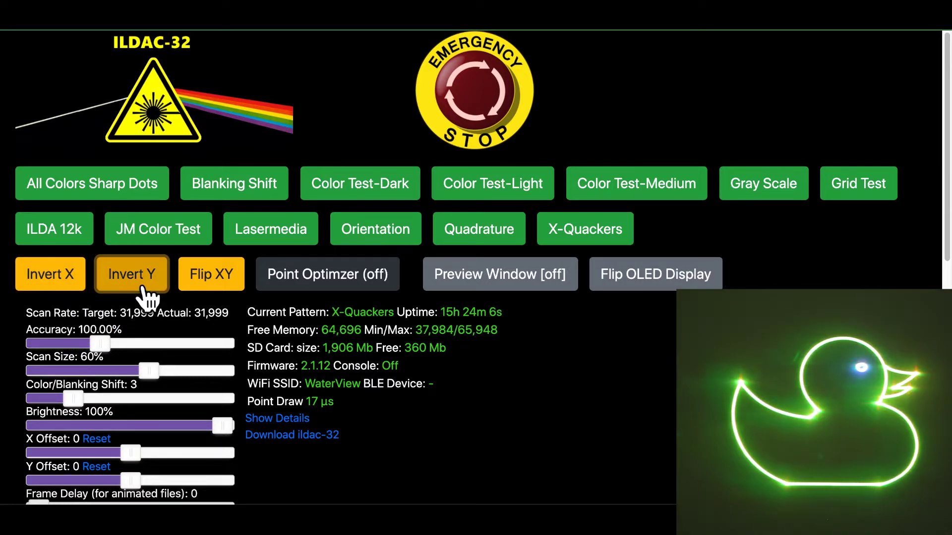
{"action": "left_click", "coordinate": [212, 295]}
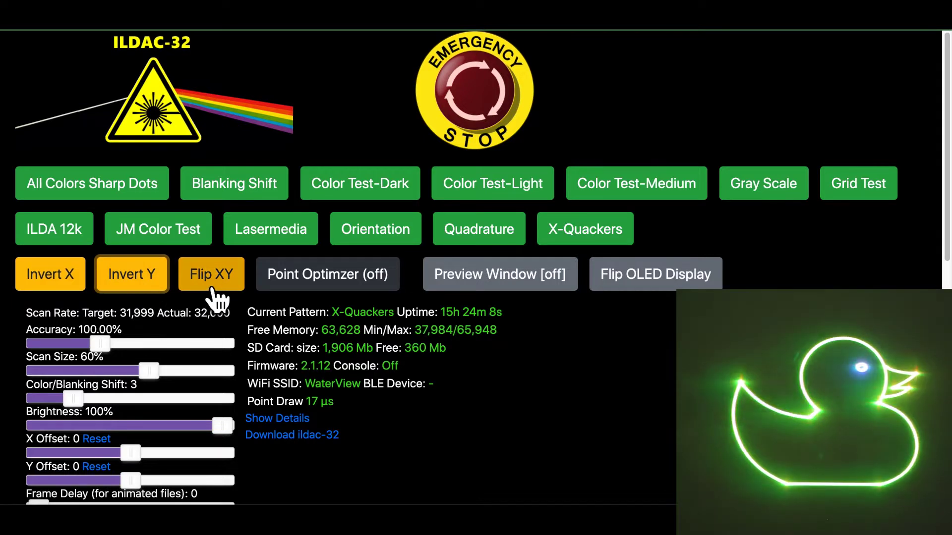
{"action": "left_click", "coordinate": [215, 297]}
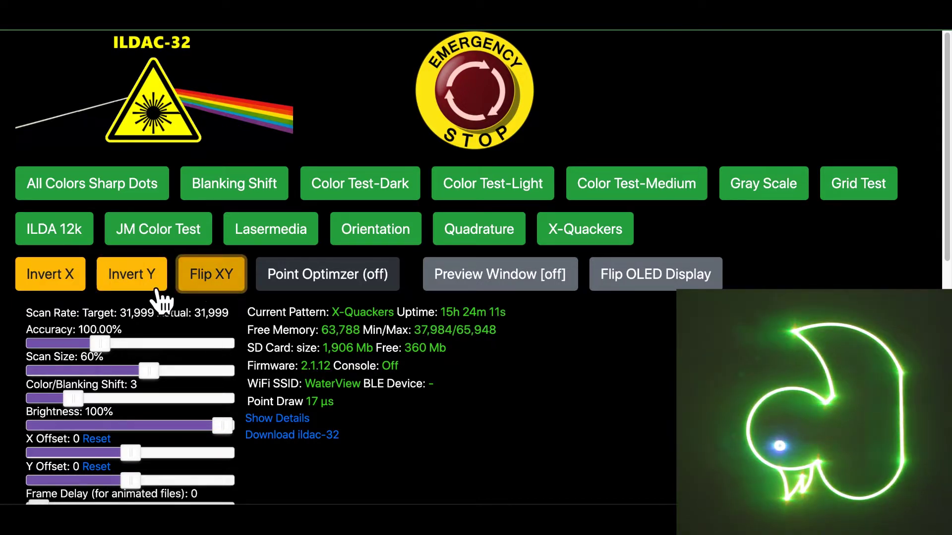
{"action": "left_click", "coordinate": [131, 287]}
{"action": "left_click", "coordinate": [202, 289]}
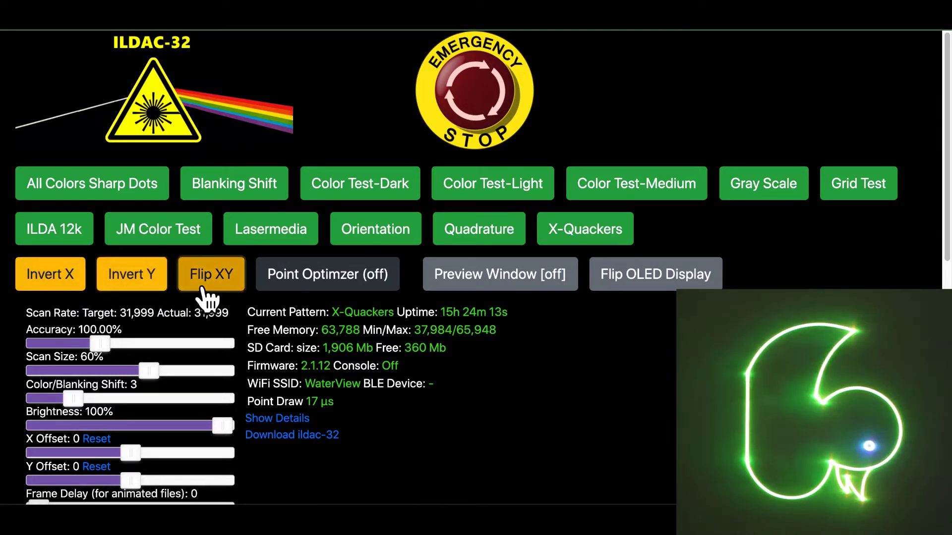
{"action": "left_click", "coordinate": [133, 289]}
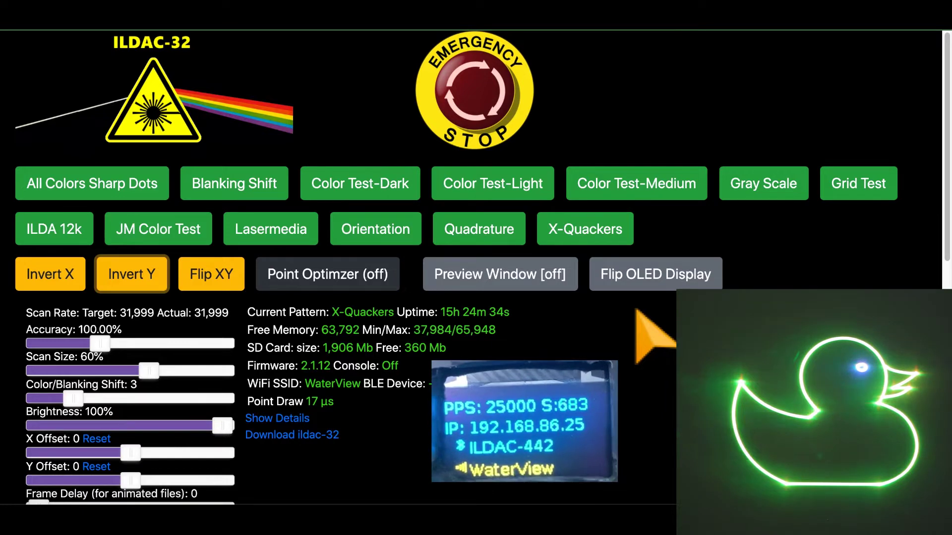
Lower the target scan rate to 25,000, and return it to 31,999.
{"action": "scroll", "coordinate": [476, 268], "scroll_direction": "down", "scroll_amount": 2}
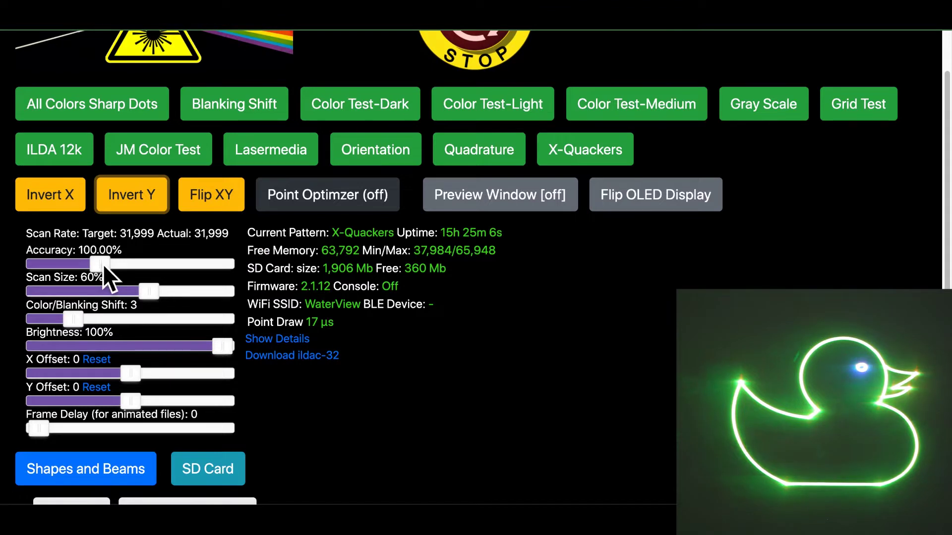
{"action": "left_click_drag", "start_coordinate": [103, 265], "coordinate": [83, 262]}
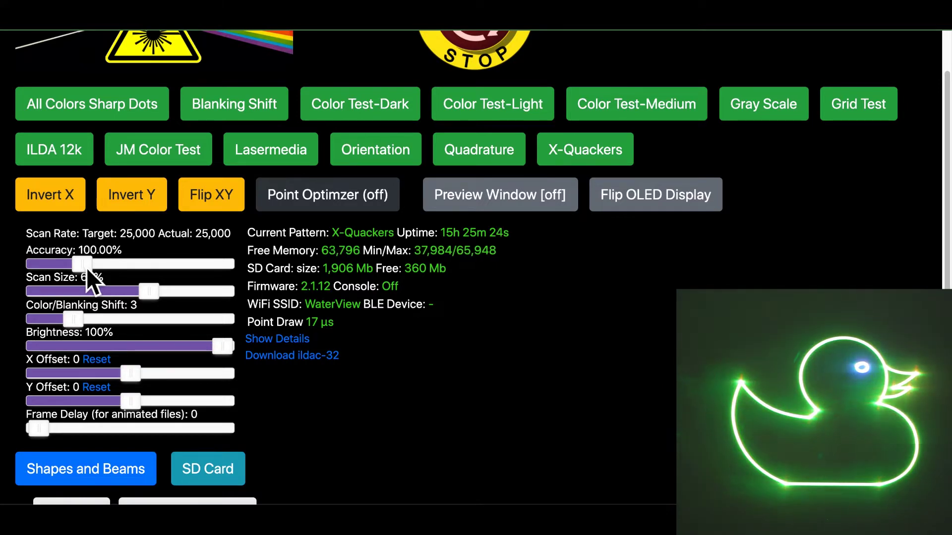
{"action": "left_click_drag", "start_coordinate": [86, 267], "coordinate": [101, 269]}
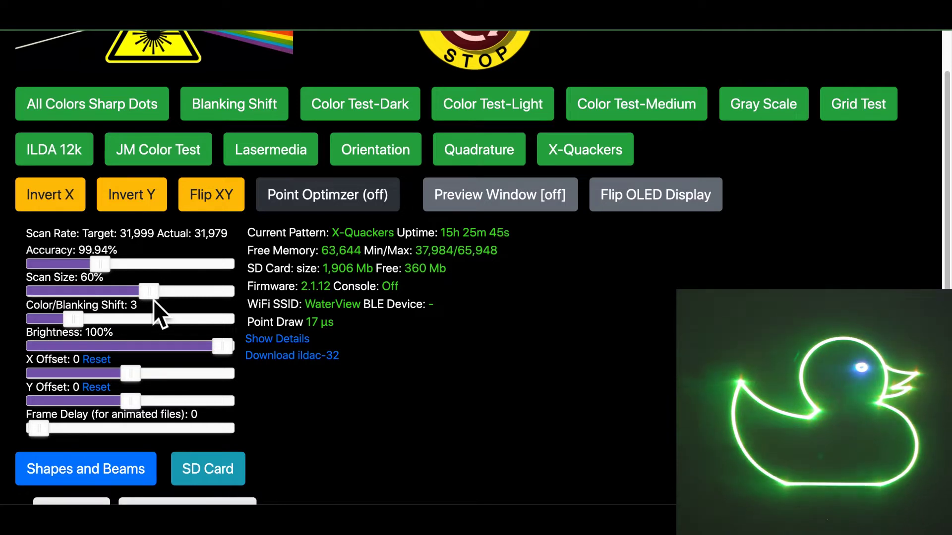
Try the duck's scan size at 26% and 94%, and return it to 60%.
{"action": "left_click_drag", "start_coordinate": [153, 298], "coordinate": [93, 293]}
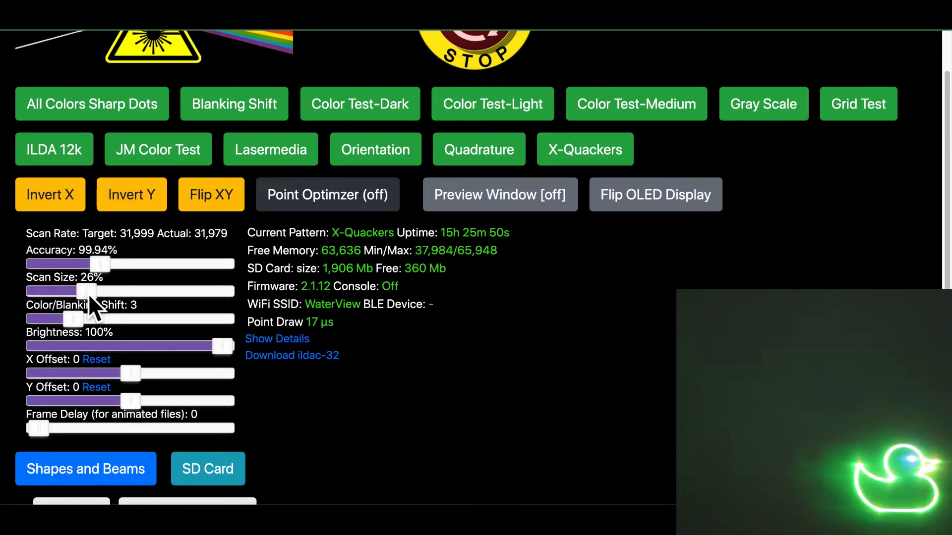
{"action": "left_click_drag", "start_coordinate": [88, 295], "coordinate": [152, 297]}
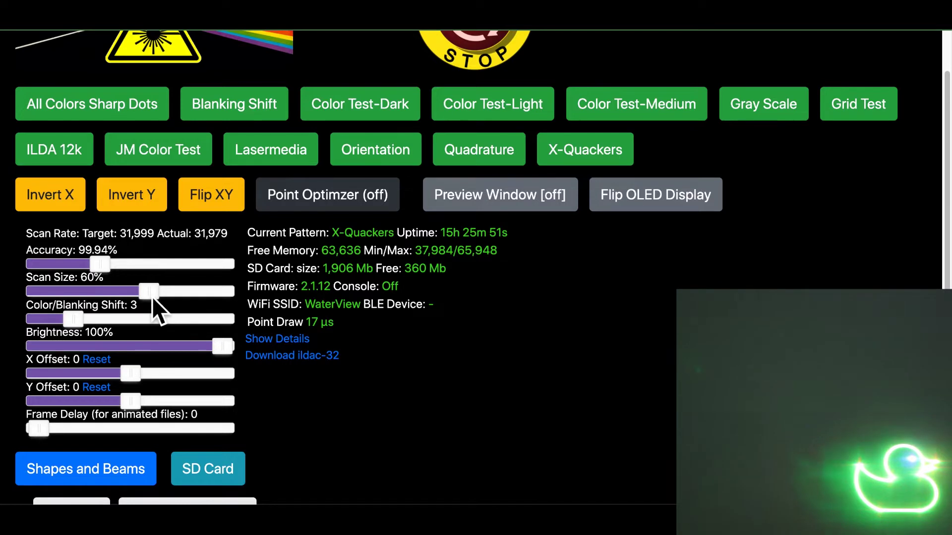
{"action": "left_click_drag", "start_coordinate": [152, 296], "coordinate": [215, 298]}
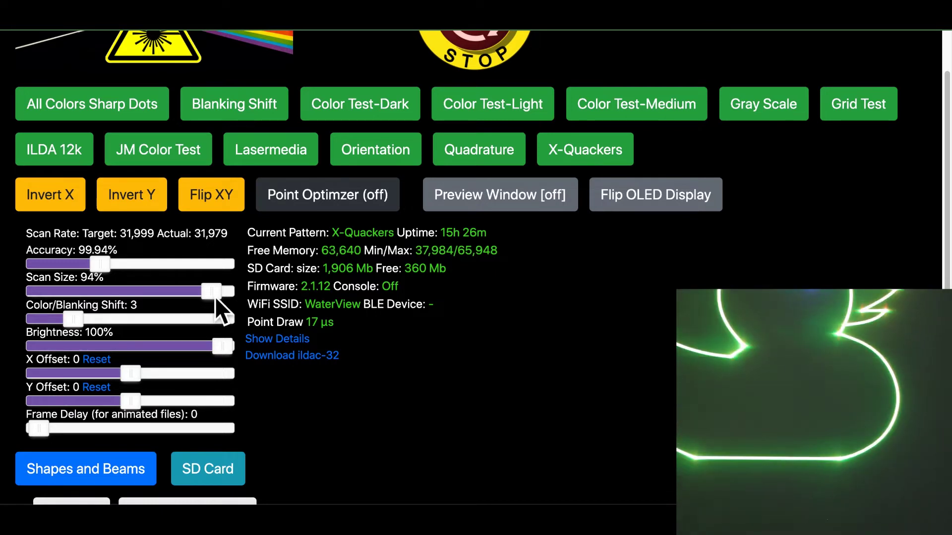
{"action": "left_click_drag", "start_coordinate": [200, 296], "coordinate": [155, 293]}
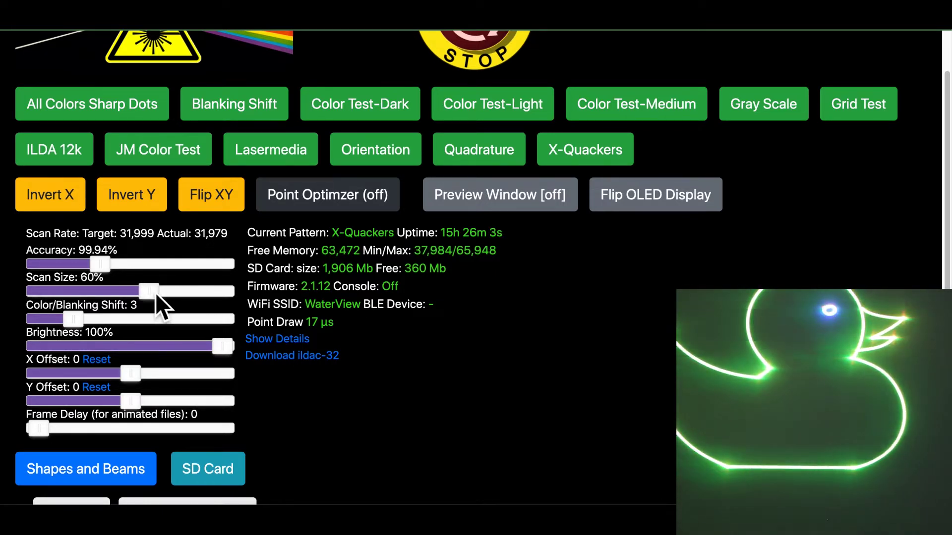
Set the Color/Blanking Shift to 4 using the Blanking Shift pattern, and check it on the ILDA 12k pattern.
{"action": "left_click", "coordinate": [226, 118]}
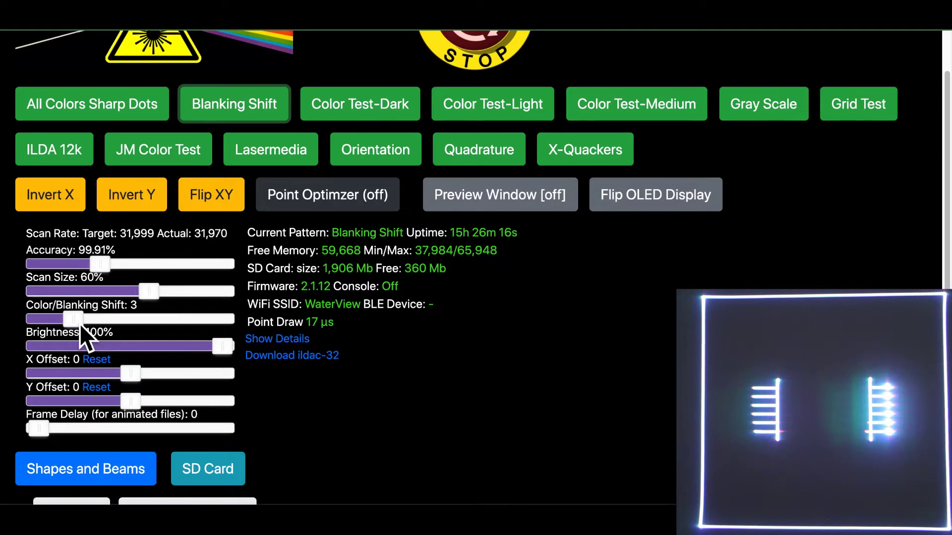
{"action": "mouse_move", "coordinate": [82, 325]}
{"action": "left_mouse_down"}
{"action": "mouse_move", "coordinate": [114, 327]}
{"action": "mouse_move", "coordinate": [63, 326]}
{"action": "mouse_move", "coordinate": [87, 328]}
{"action": "left_mouse_up"}
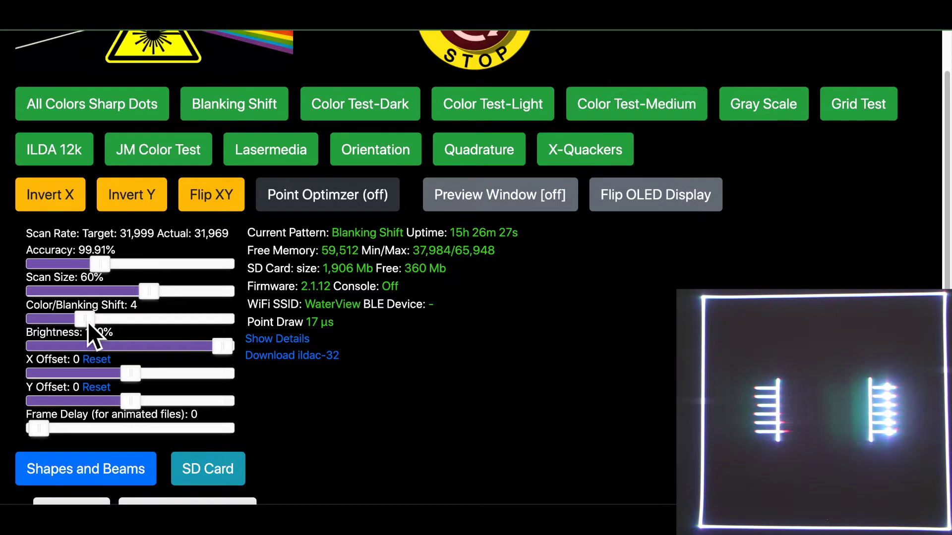
{"action": "left_click", "coordinate": [88, 163]}
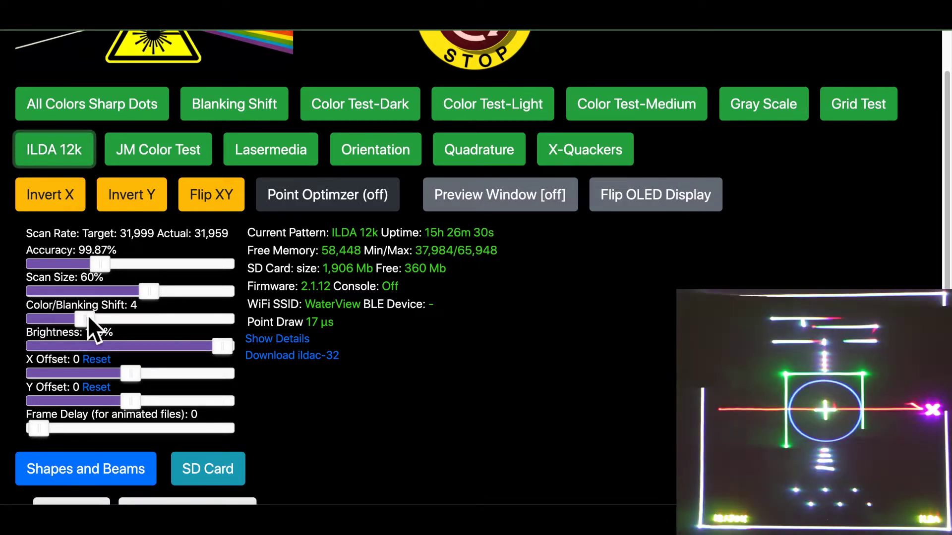
{"action": "mouse_move", "coordinate": [87, 320]}
{"action": "left_mouse_down"}
{"action": "mouse_move", "coordinate": [76, 318]}
{"action": "mouse_move", "coordinate": [84, 317]}
{"action": "left_mouse_up"}
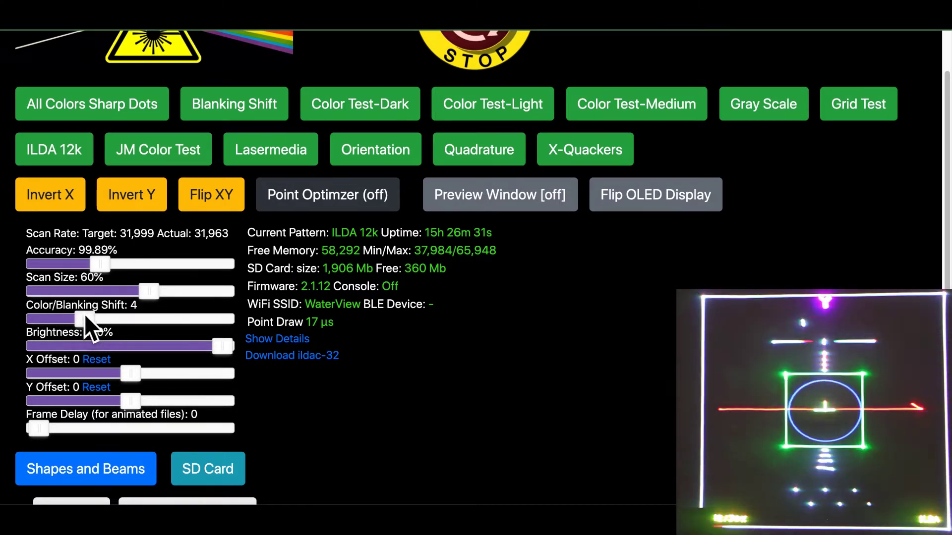
Project All Colors Sharp Dots, and try a brightness of 40% before restoring it to 100%.
{"action": "left_click", "coordinate": [152, 120]}
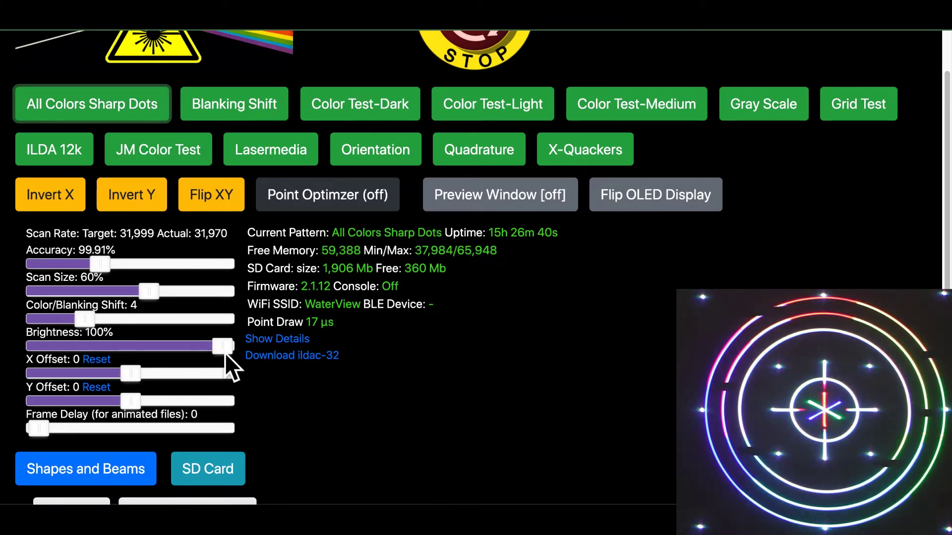
{"action": "left_click_drag", "start_coordinate": [225, 353], "coordinate": [130, 352]}
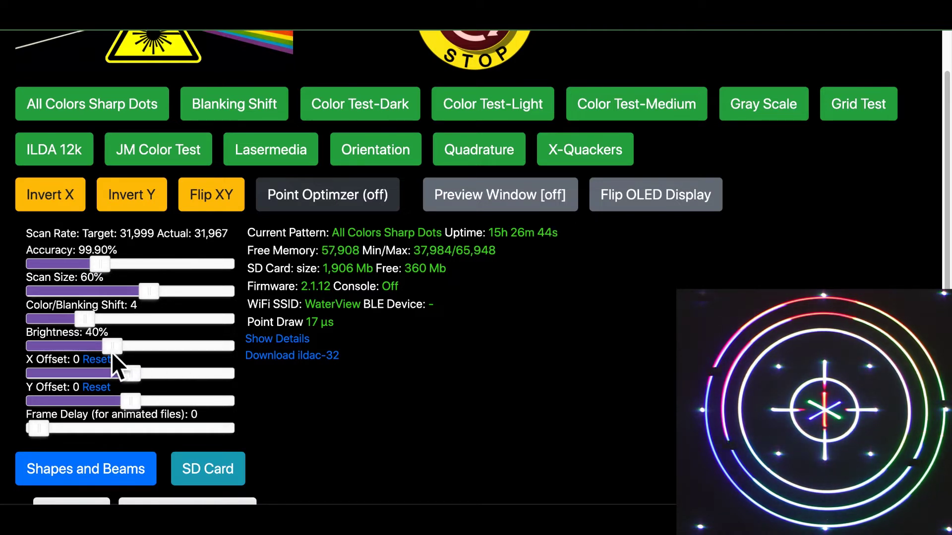
{"action": "left_click_drag", "start_coordinate": [115, 350], "coordinate": [243, 362]}
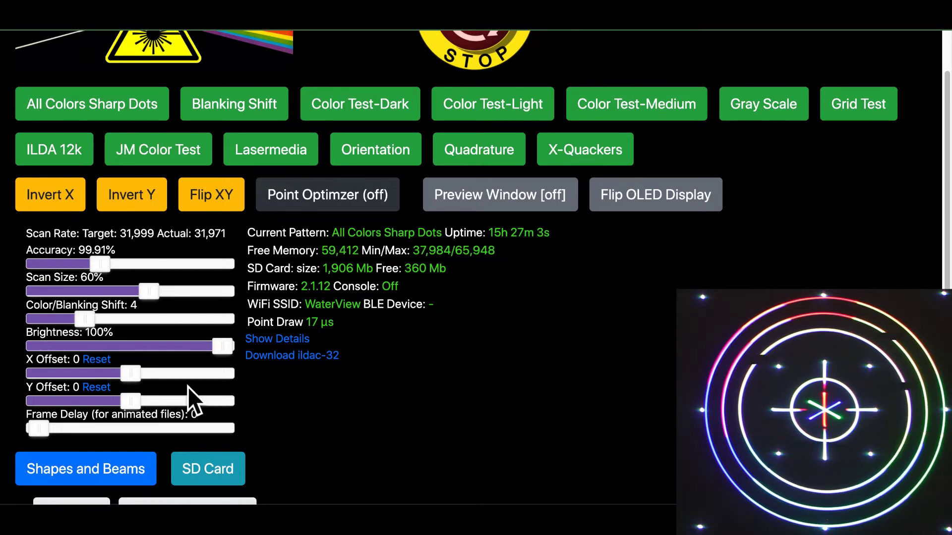
Shift the pattern's X offset to 30, and reset it to 0.
{"action": "left_click_drag", "start_coordinate": [131, 378], "coordinate": [135, 374]}
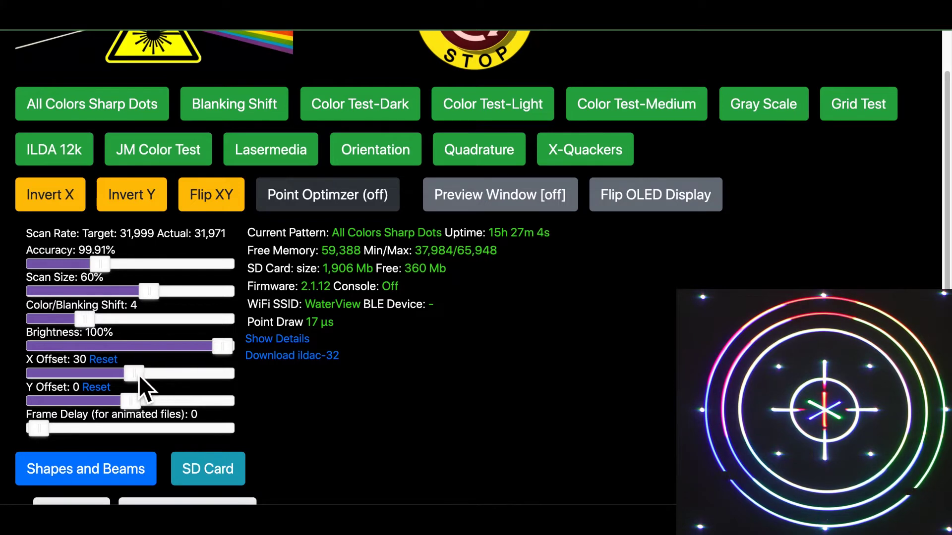
{"action": "mouse_move", "coordinate": [139, 376]}
{"action": "left_mouse_down"}
{"action": "mouse_move", "coordinate": [119, 376]}
{"action": "mouse_move", "coordinate": [132, 379]}
{"action": "left_mouse_up"}
{"action": "left_click", "coordinate": [119, 362]}
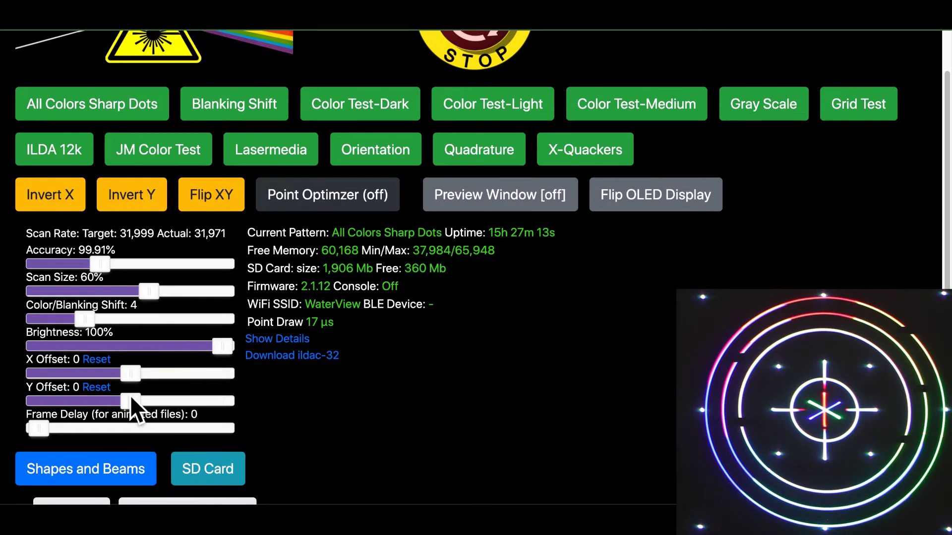
Try a Y offset of -25 and reset it to 0, and turn the Point Optimizer on and back off.
{"action": "mouse_move", "coordinate": [130, 394]}
{"action": "left_mouse_down"}
{"action": "mouse_move", "coordinate": [147, 403]}
{"action": "mouse_move", "coordinate": [126, 401]}
{"action": "mouse_move", "coordinate": [135, 401]}
{"action": "left_mouse_up"}
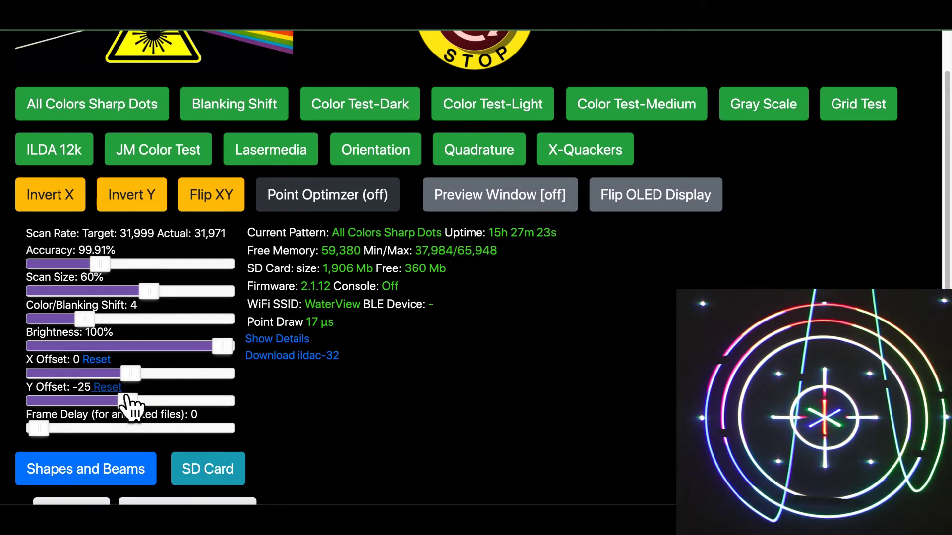
{"action": "left_click", "coordinate": [112, 388]}
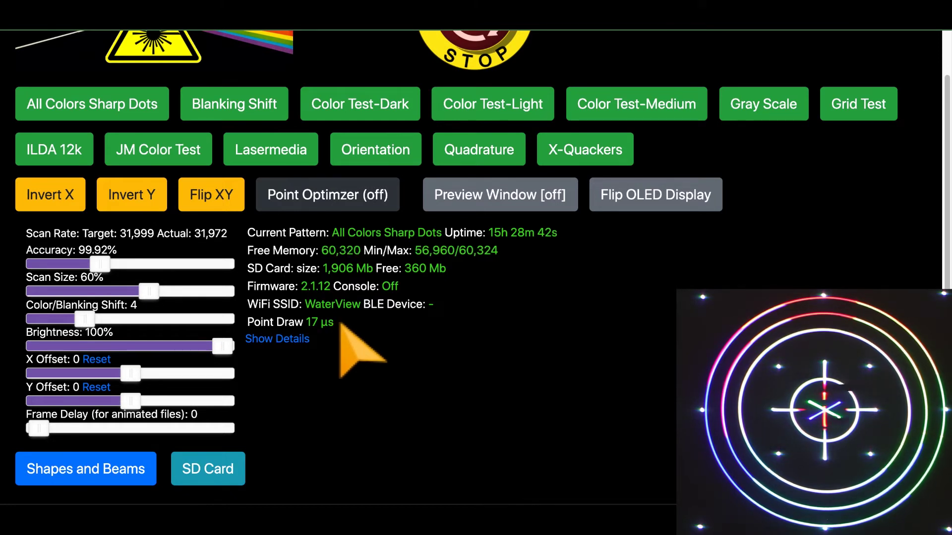
{"action": "left_click", "coordinate": [366, 211]}
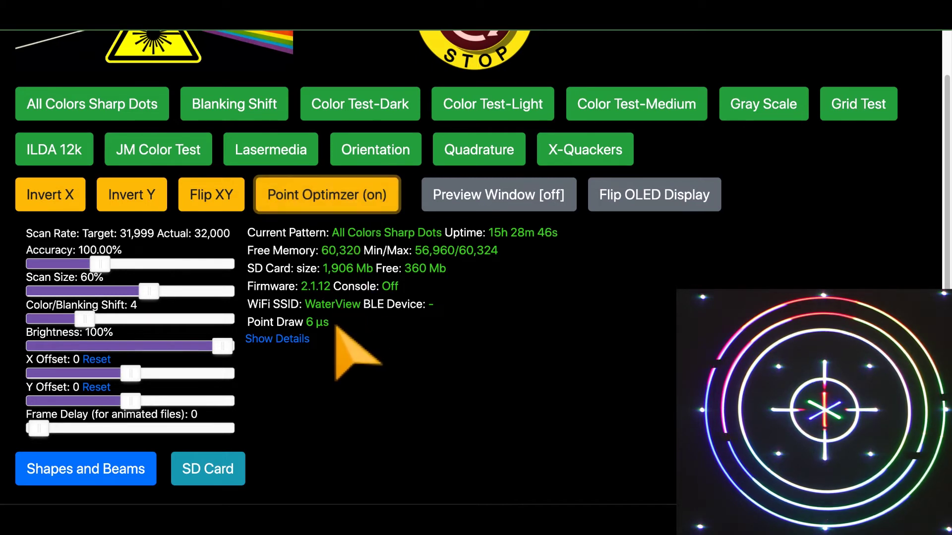
{"action": "left_click", "coordinate": [364, 214]}
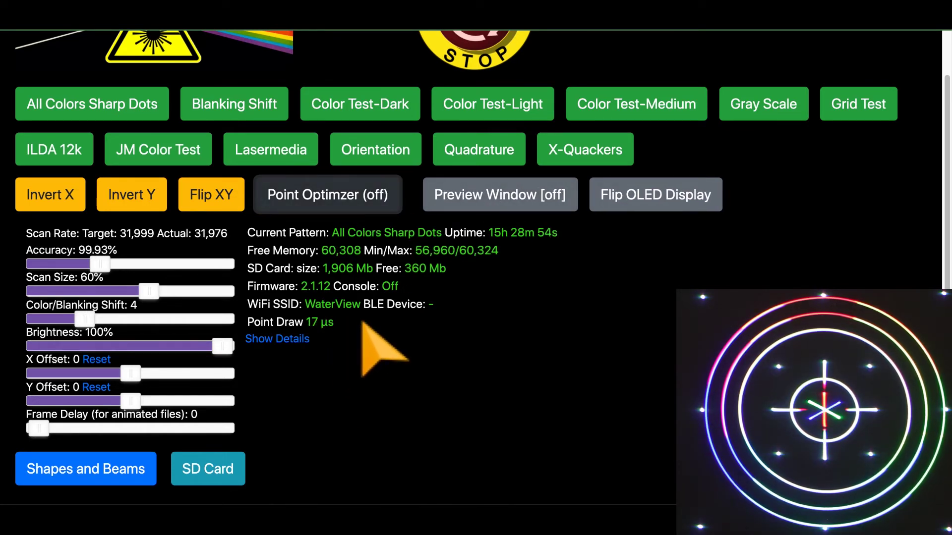
Expand the Shapes and Beams section and project the Square, Sine Wave, Sawtooth, Triangle and Lumia shapes in turn.
{"action": "scroll", "coordinate": [365, 322], "scroll_direction": "down", "scroll_amount": 3}
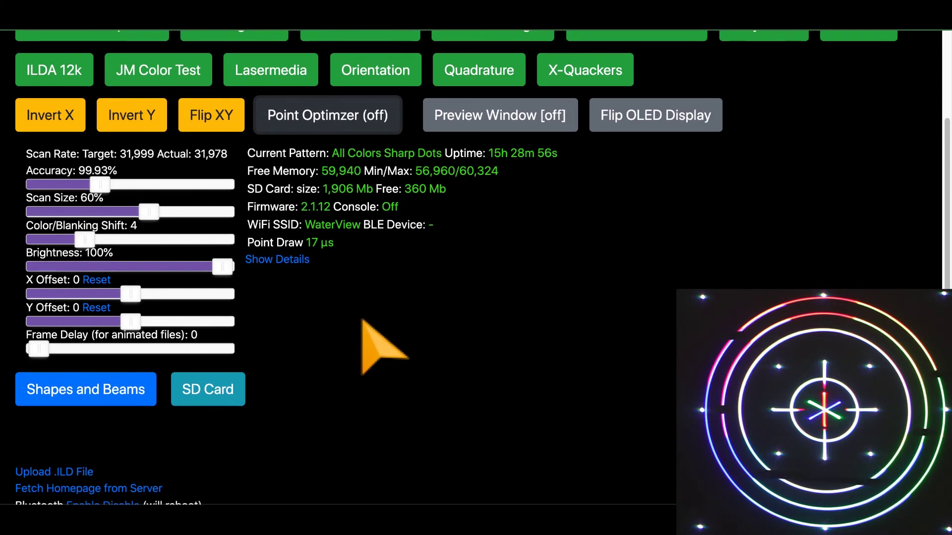
{"action": "left_click", "coordinate": [119, 330]}
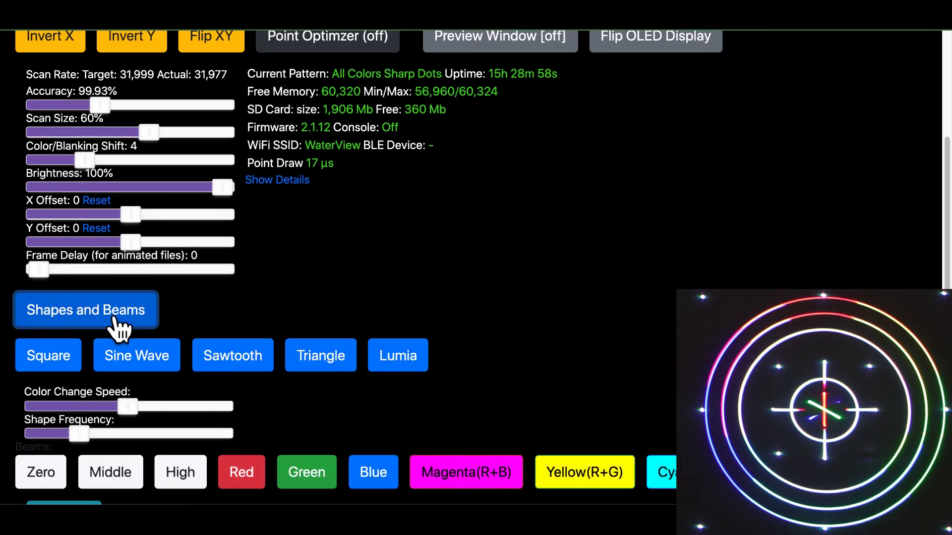
{"action": "scroll", "coordinate": [340, 198], "scroll_direction": "down", "scroll_amount": 2}
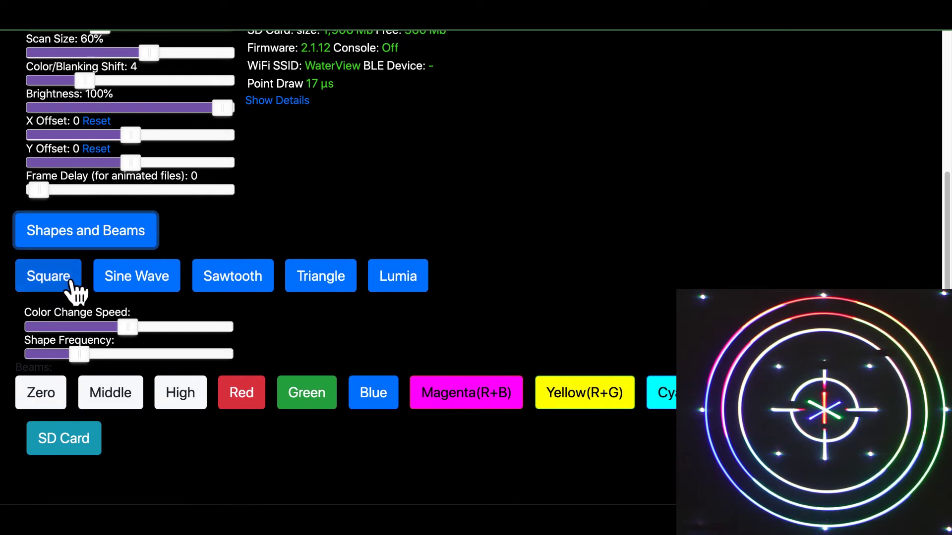
{"action": "left_click", "coordinate": [69, 282]}
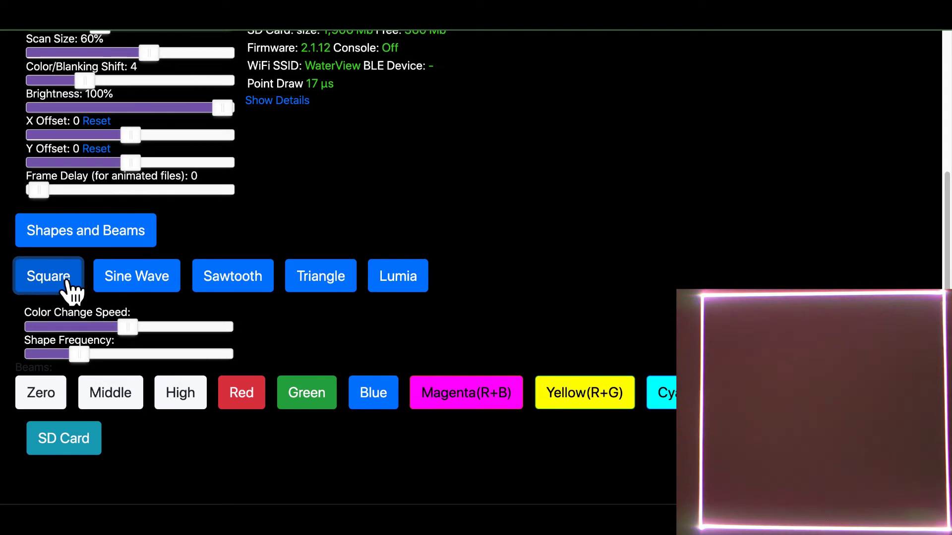
{"action": "left_click", "coordinate": [143, 289]}
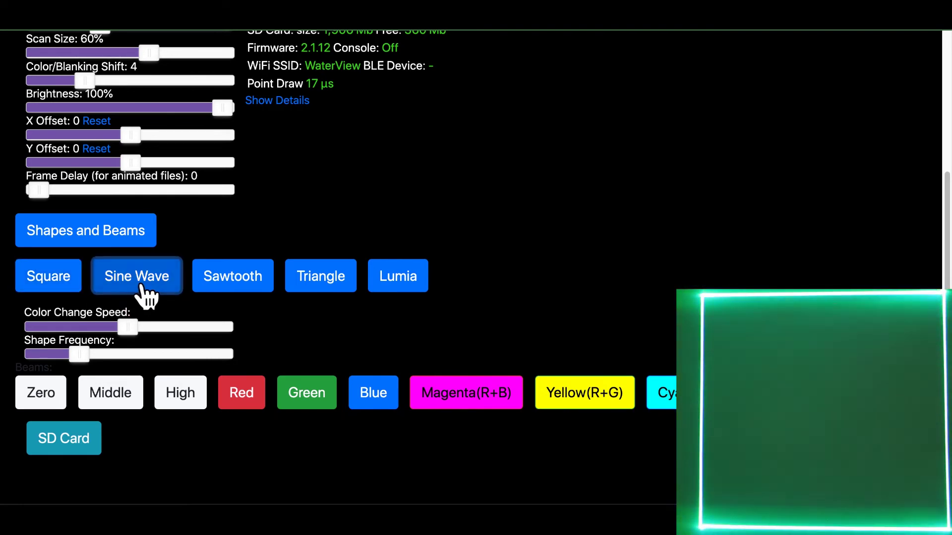
{"action": "left_click", "coordinate": [250, 292]}
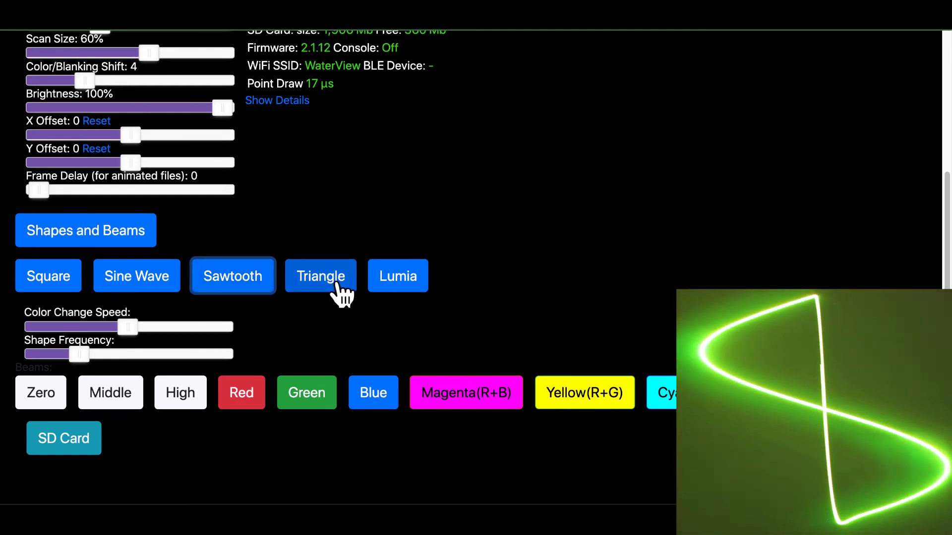
{"action": "left_click", "coordinate": [342, 293]}
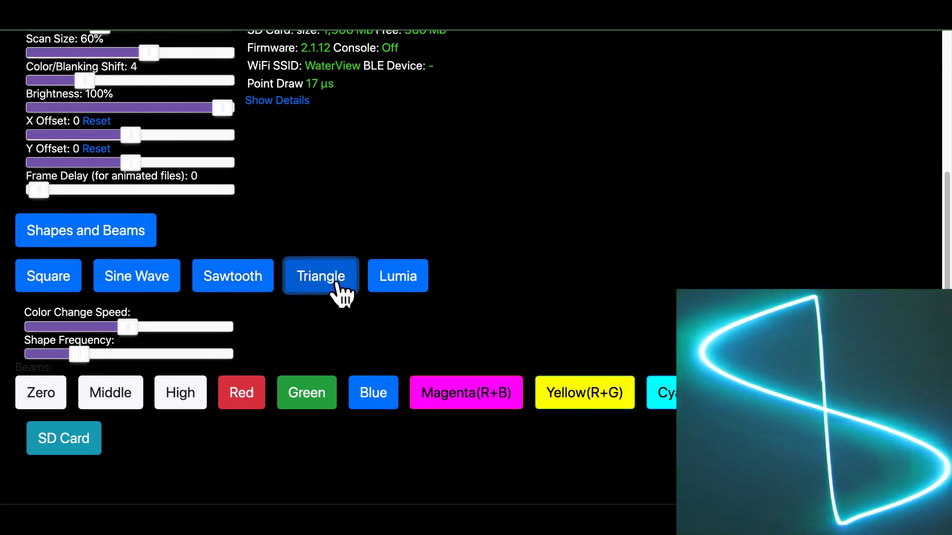
{"action": "left_click", "coordinate": [406, 288]}
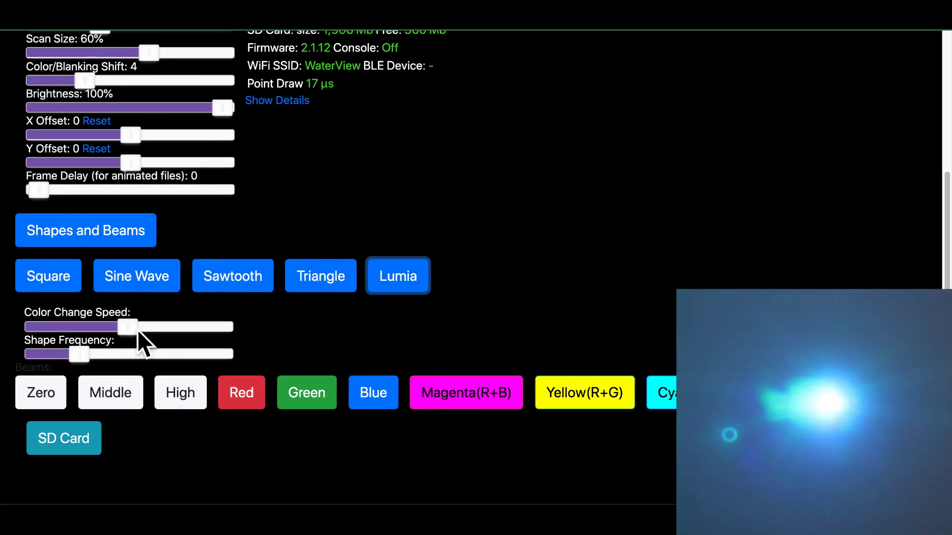
Try Color Change Speeds of 95 and 3 before setting it to 90, and set the Shape Frequency to 5 (slow).
{"action": "left_click_drag", "start_coordinate": [133, 328], "coordinate": [218, 332]}
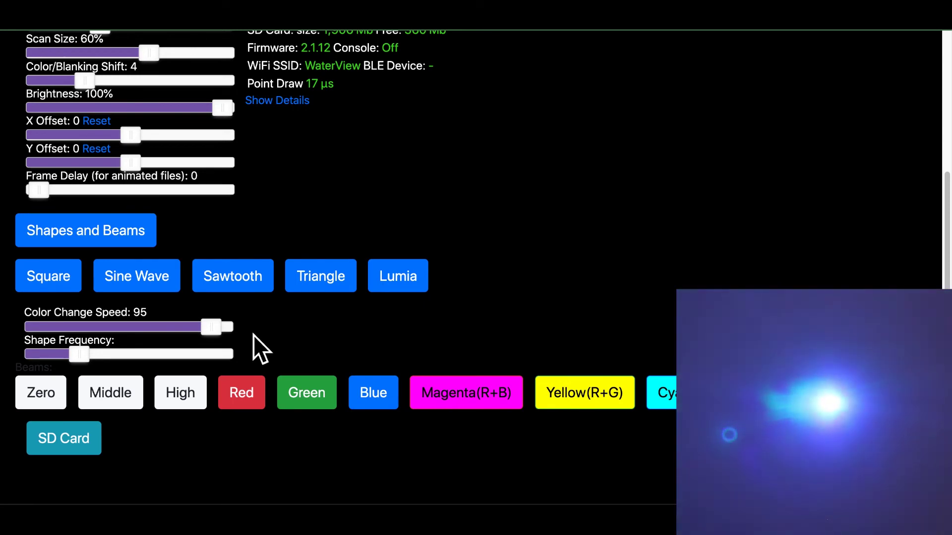
{"action": "left_click_drag", "start_coordinate": [210, 330], "coordinate": [45, 328]}
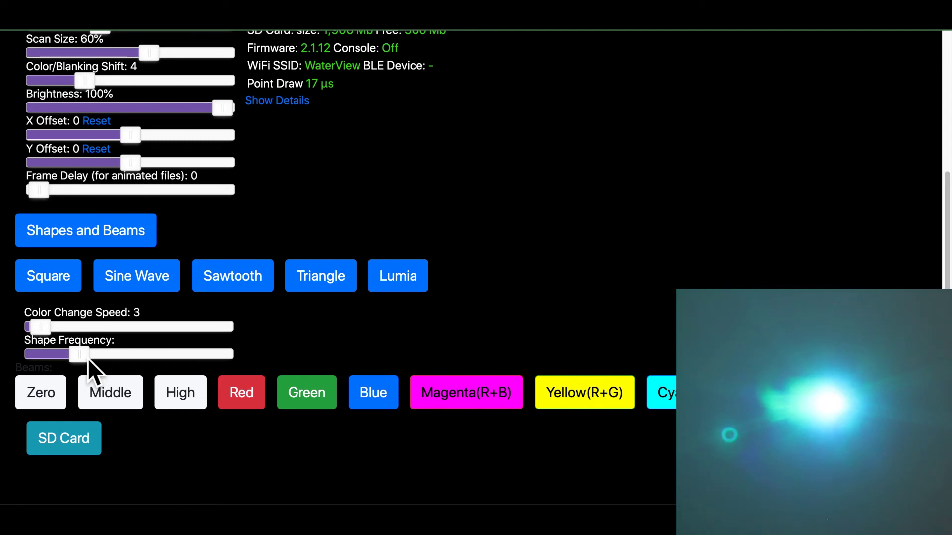
{"action": "left_click_drag", "start_coordinate": [87, 358], "coordinate": [83, 359]}
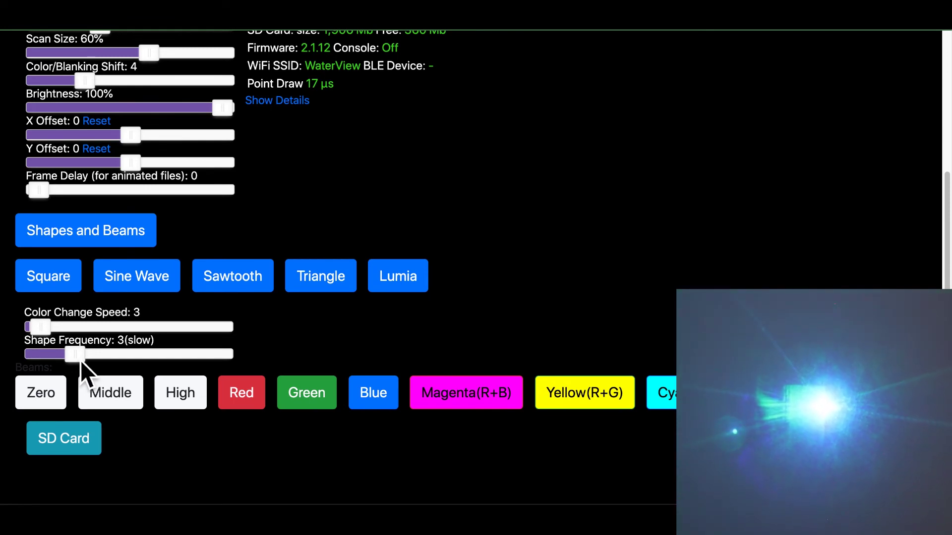
{"action": "left_click_drag", "start_coordinate": [81, 359], "coordinate": [77, 357]}
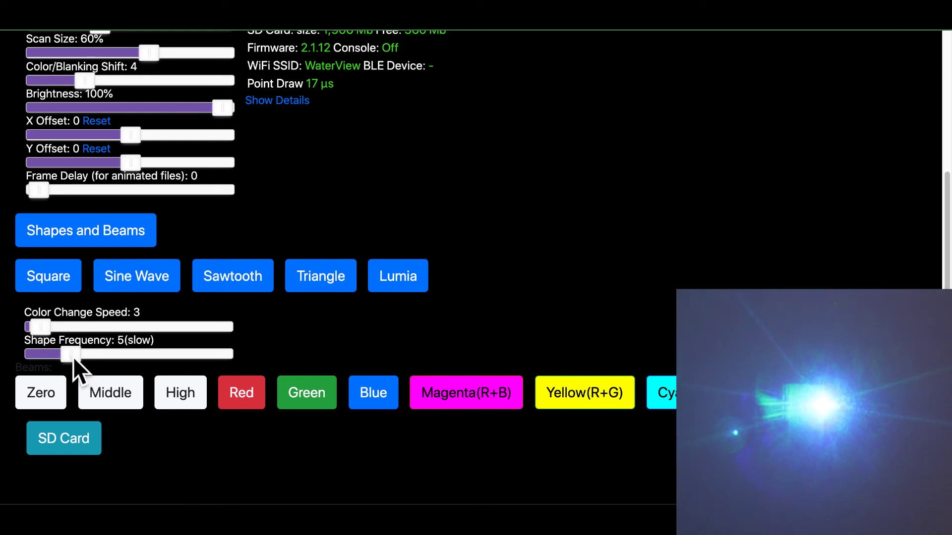
{"action": "left_click_drag", "start_coordinate": [46, 328], "coordinate": [108, 333]}
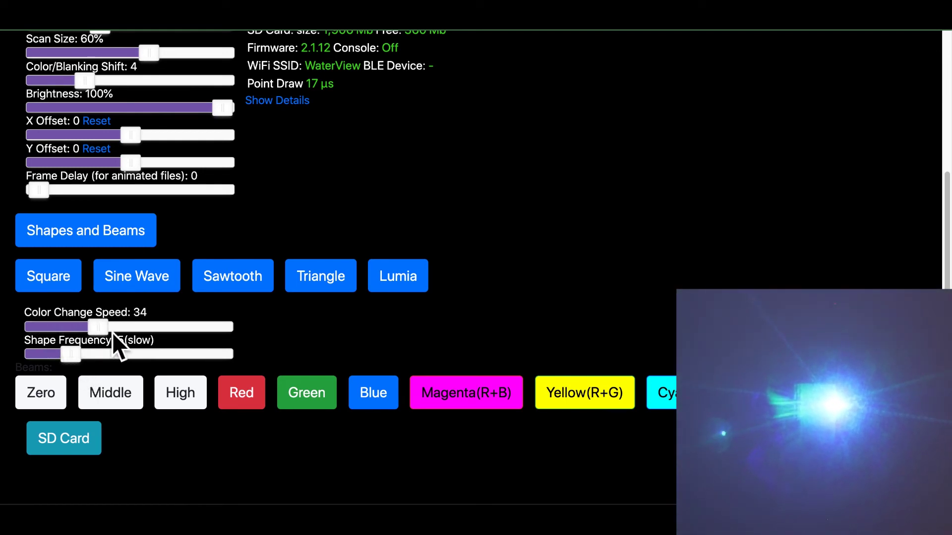
{"action": "left_click_drag", "start_coordinate": [189, 333], "coordinate": [200, 334]}
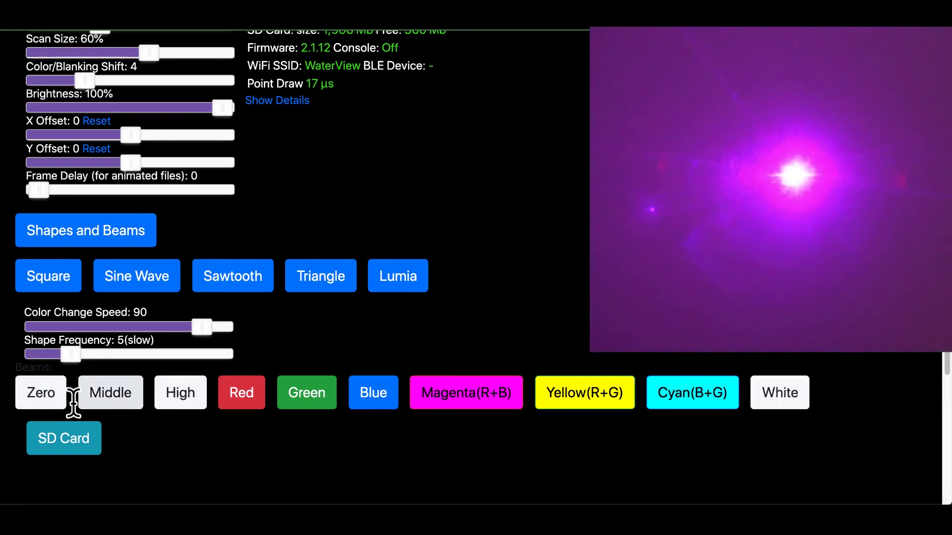
Project the Zero, Middle and High beams one after another.
{"action": "left_click", "coordinate": [68, 410]}
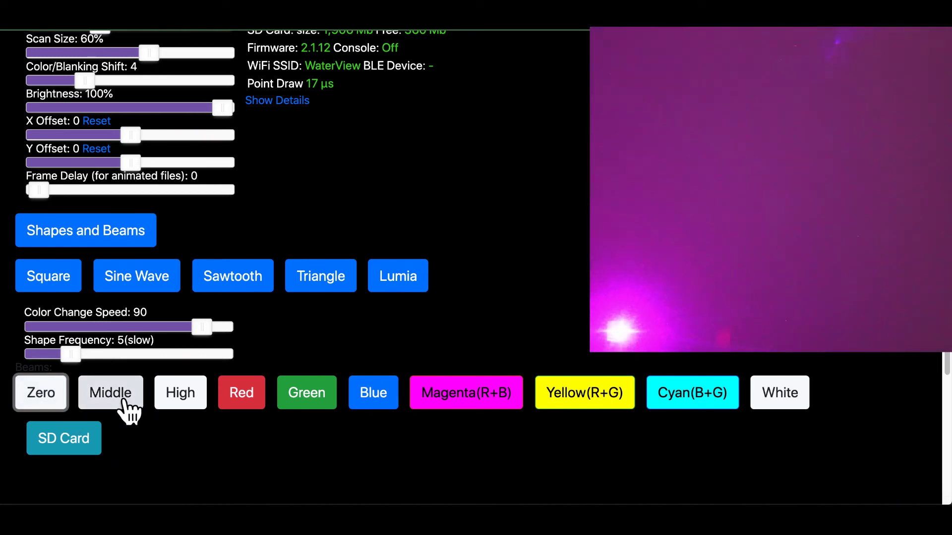
{"action": "left_click", "coordinate": [128, 410]}
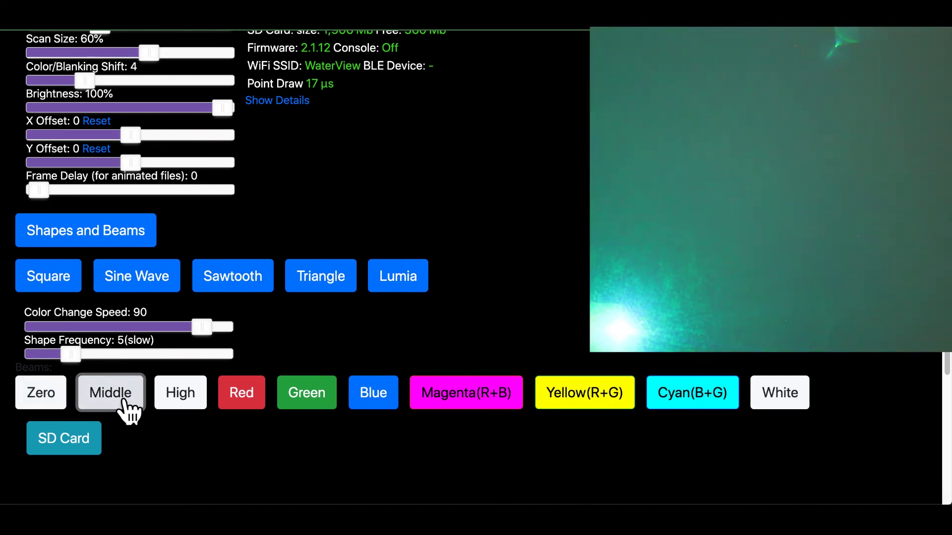
{"action": "left_click", "coordinate": [189, 411]}
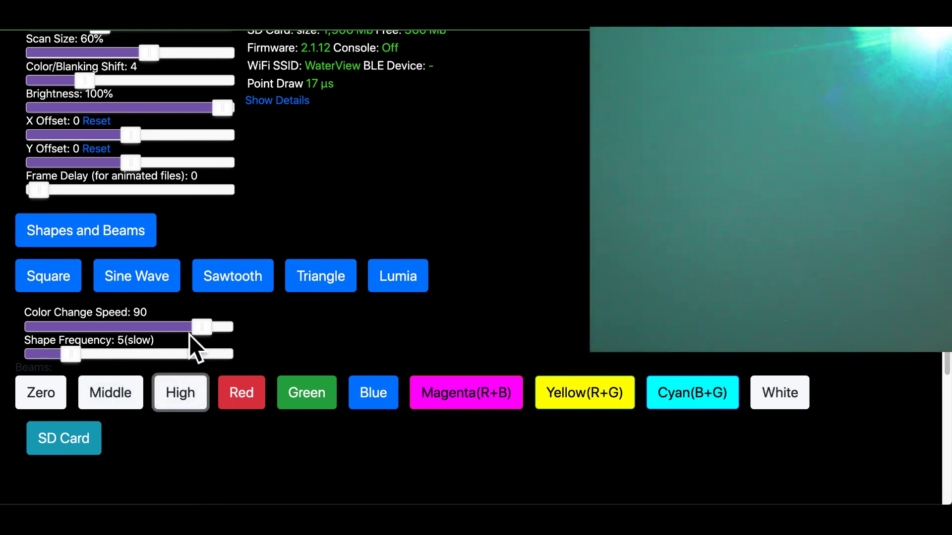
Lower the brightness to 50% and on to 35%, and cycle through the Zero, Middle and High beams again.
{"action": "scroll", "coordinate": [275, 336], "scroll_direction": "up", "scroll_amount": 3}
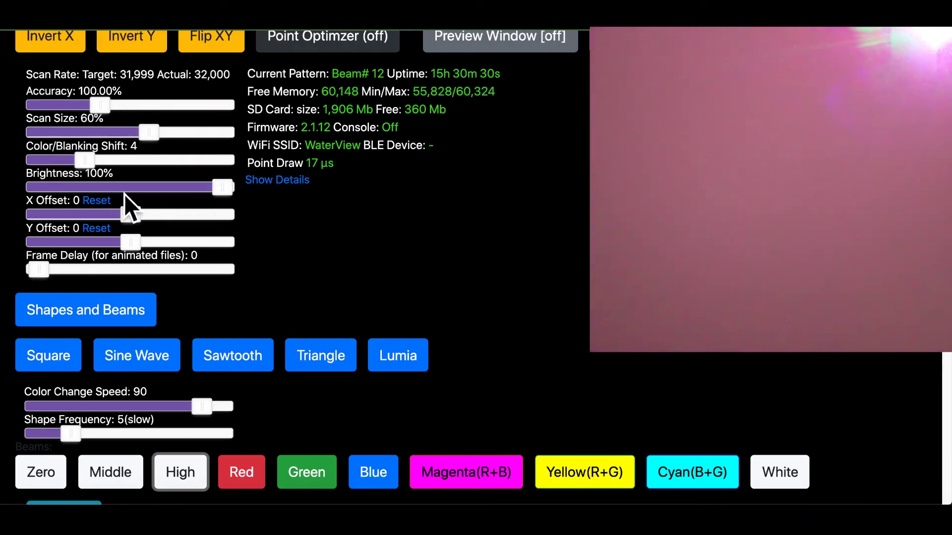
{"action": "left_click_drag", "start_coordinate": [204, 192], "coordinate": [137, 189]}
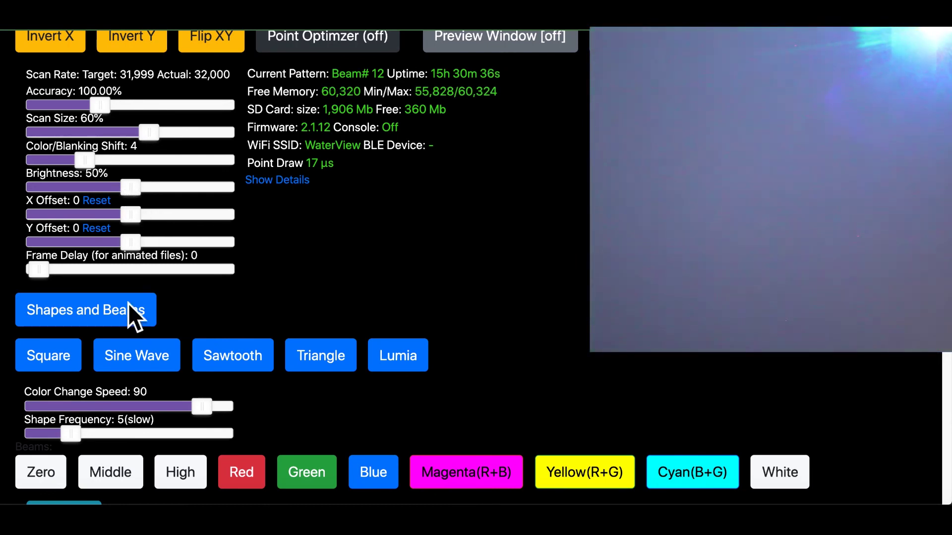
{"action": "left_click", "coordinate": [59, 481]}
{"action": "left_click_drag", "start_coordinate": [130, 189], "coordinate": [104, 186]}
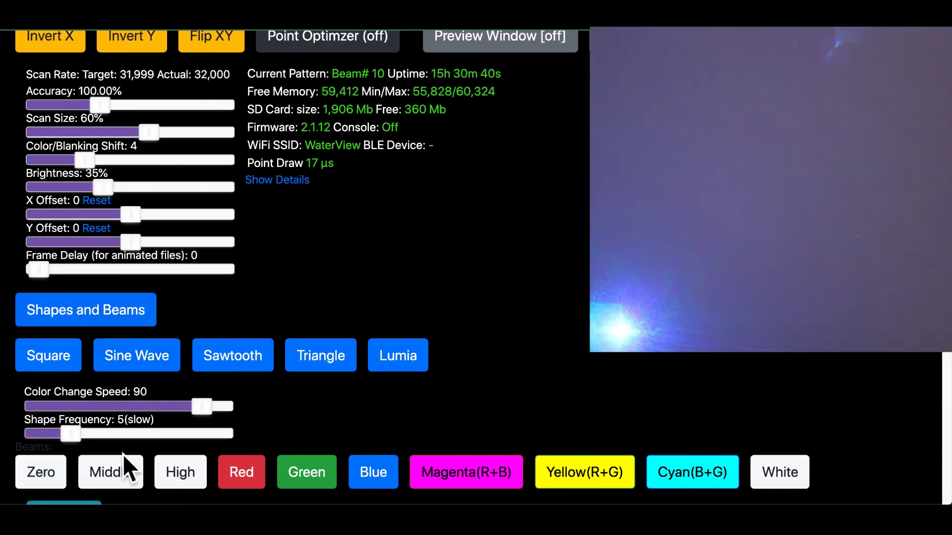
{"action": "left_click", "coordinate": [130, 492]}
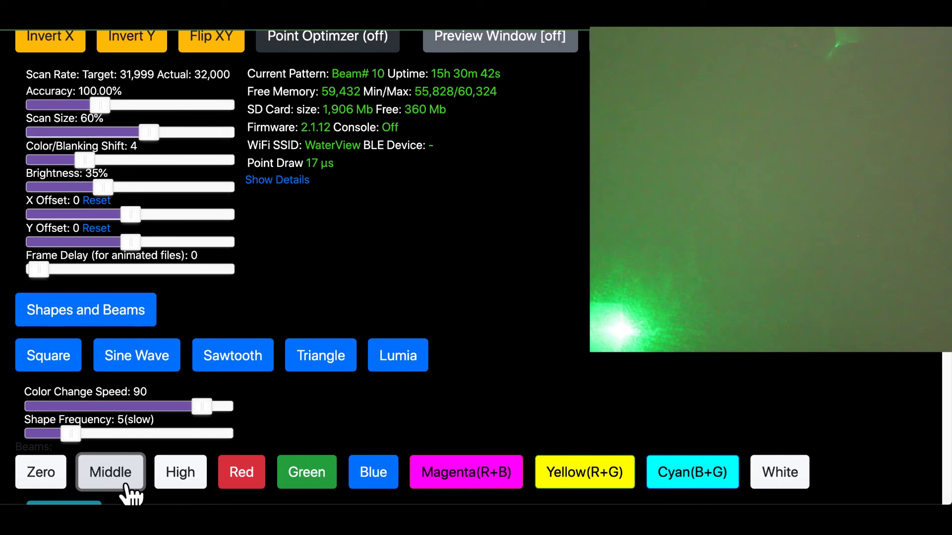
{"action": "left_click", "coordinate": [192, 491]}
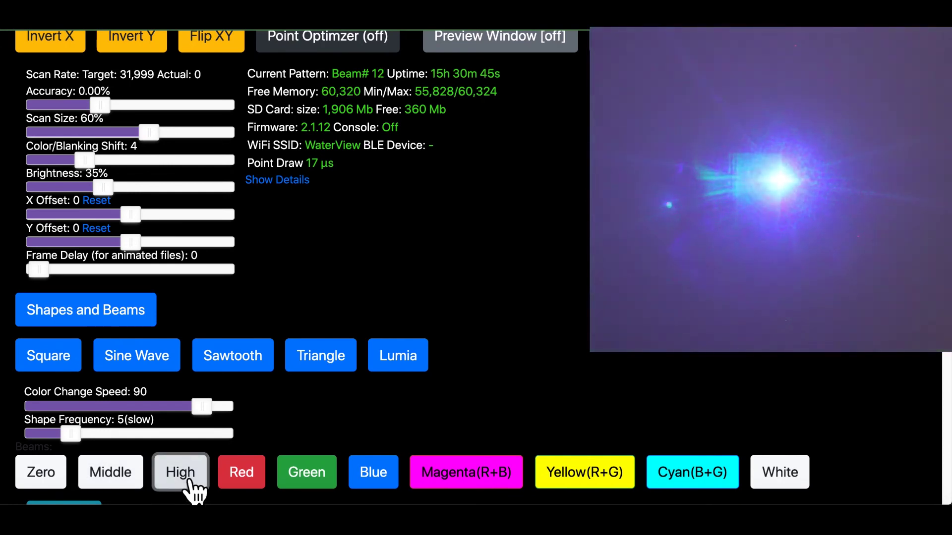
Project the Red, Green, Blue, Magenta and Yellow beams in turn.
{"action": "left_click", "coordinate": [255, 493]}
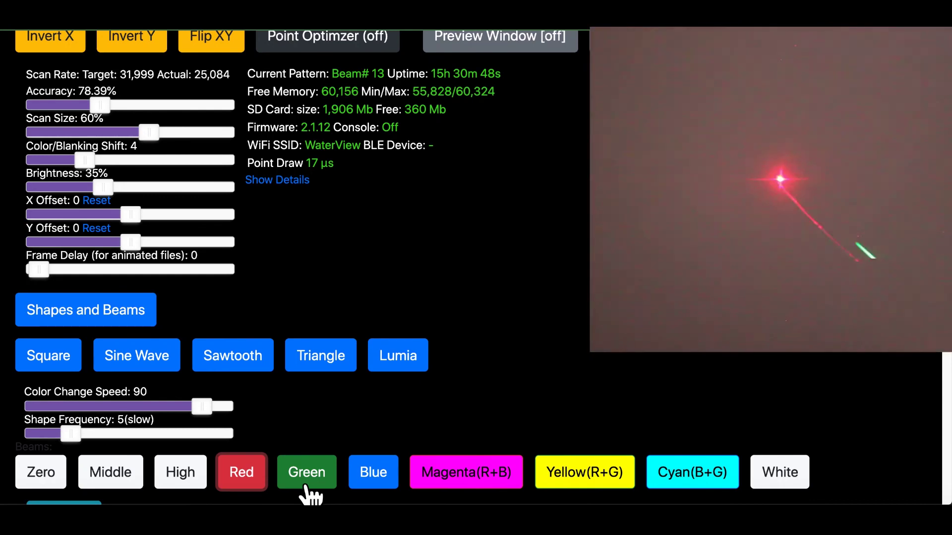
{"action": "left_click", "coordinate": [309, 493]}
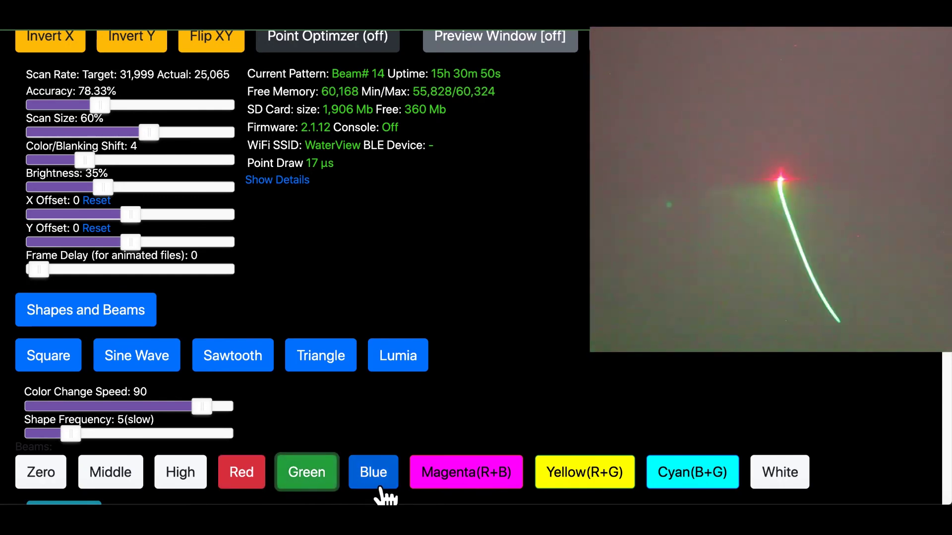
{"action": "left_click", "coordinate": [385, 495]}
{"action": "left_click", "coordinate": [464, 486]}
{"action": "left_click", "coordinate": [583, 488]}
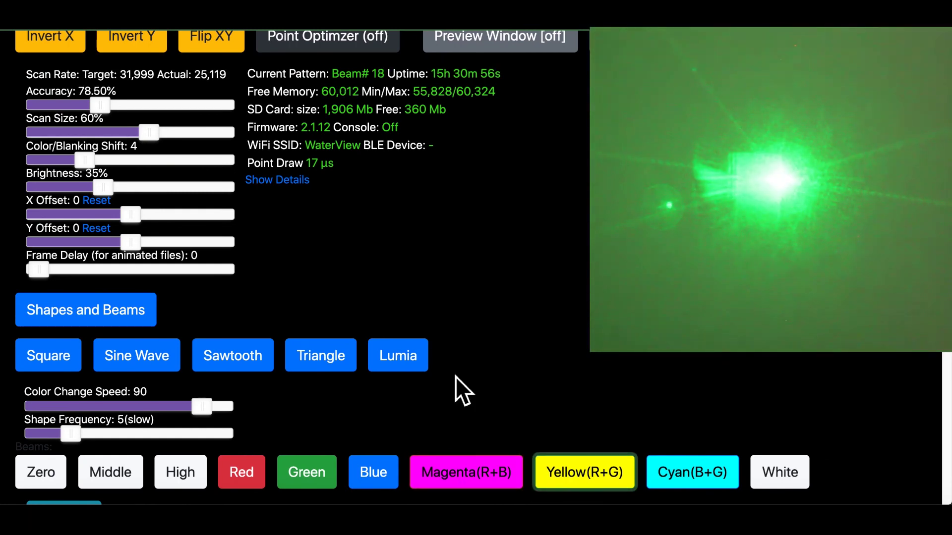
Raise the brightness to 55%, and project the Cyan and White beams.
{"action": "left_click", "coordinate": [111, 188]}
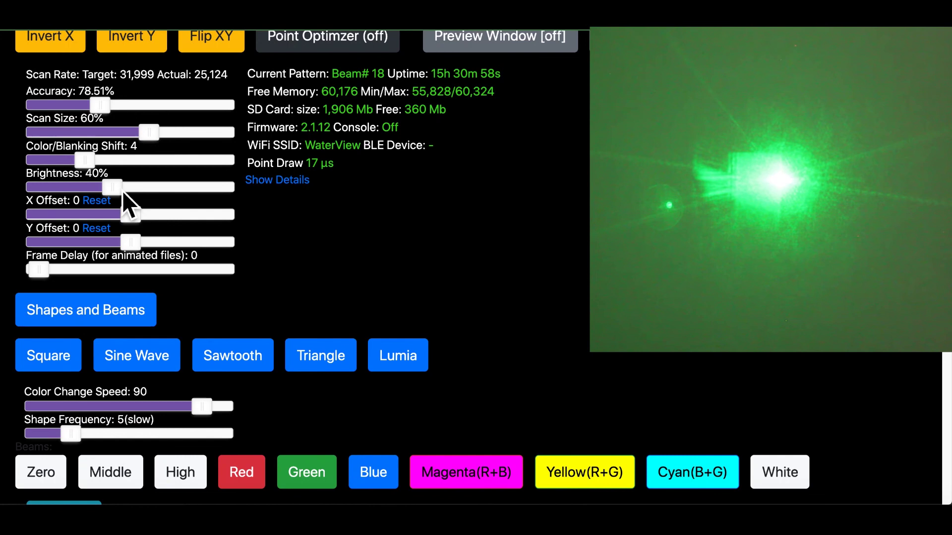
{"action": "left_click_drag", "start_coordinate": [139, 191], "coordinate": [145, 190]}
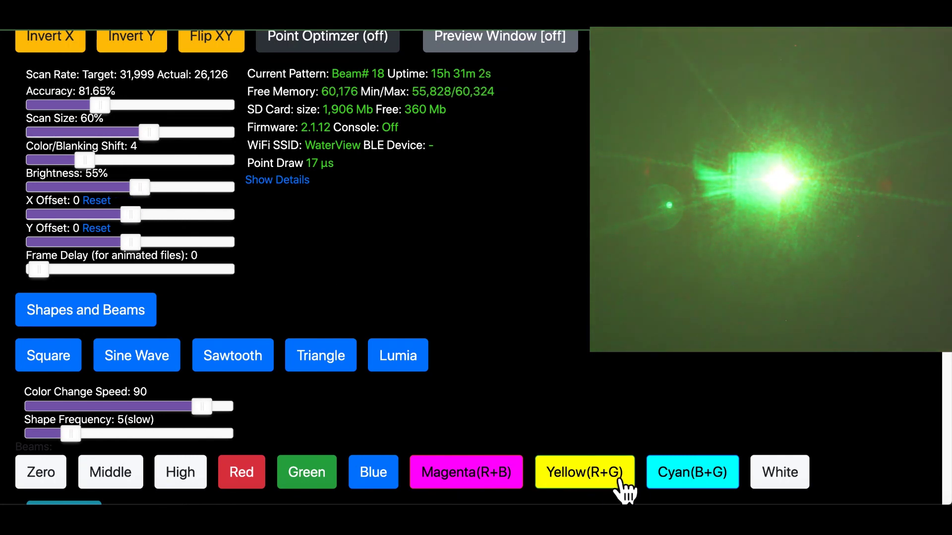
{"action": "left_click", "coordinate": [700, 487]}
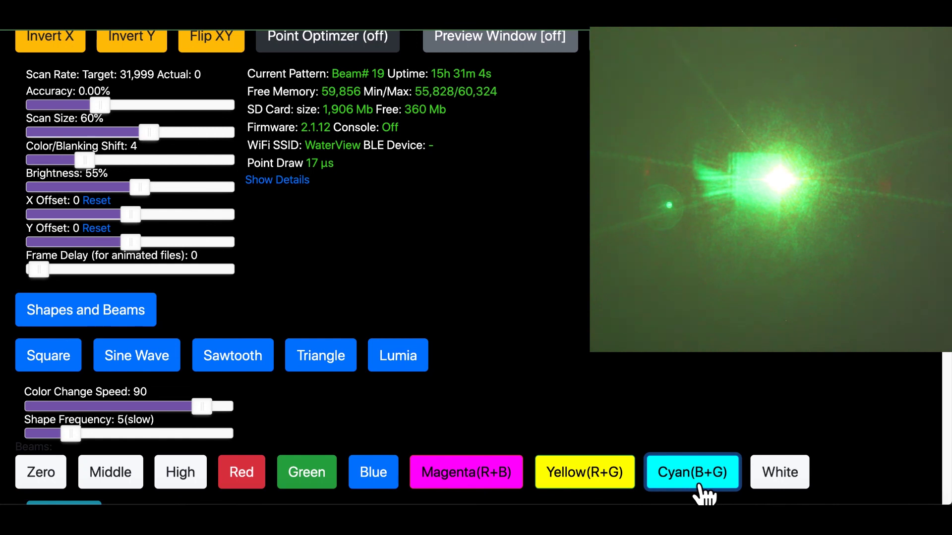
{"action": "left_click", "coordinate": [800, 486]}
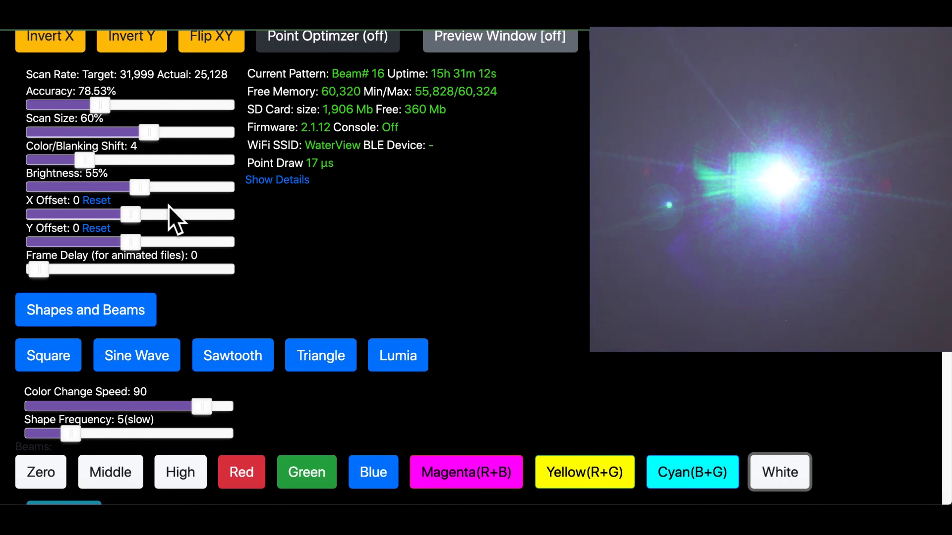
Try the white beam at 100% brightness before setting it to 65%, and collapse the Shapes and Beams section.
{"action": "left_click_drag", "start_coordinate": [147, 192], "coordinate": [240, 189]}
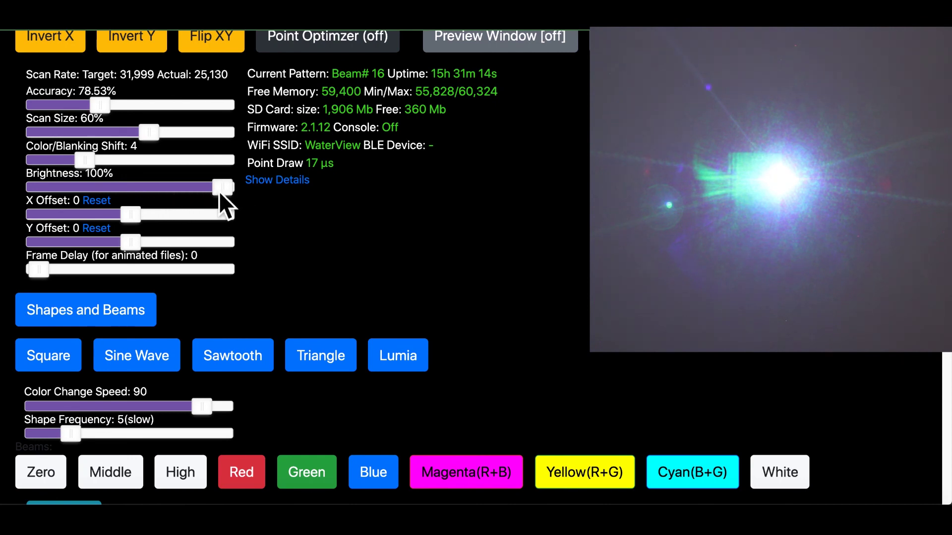
{"action": "left_click_drag", "start_coordinate": [221, 192], "coordinate": [163, 187]}
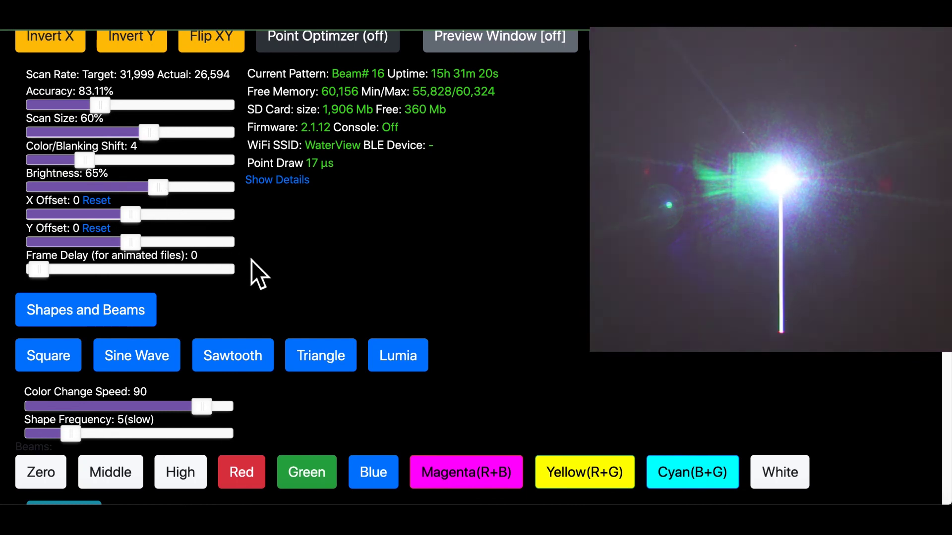
{"action": "left_click", "coordinate": [137, 320]}
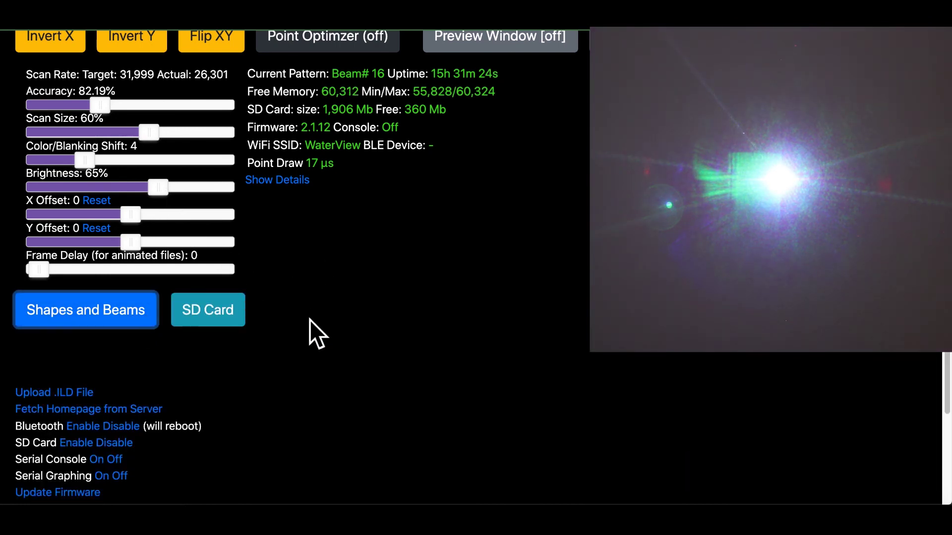